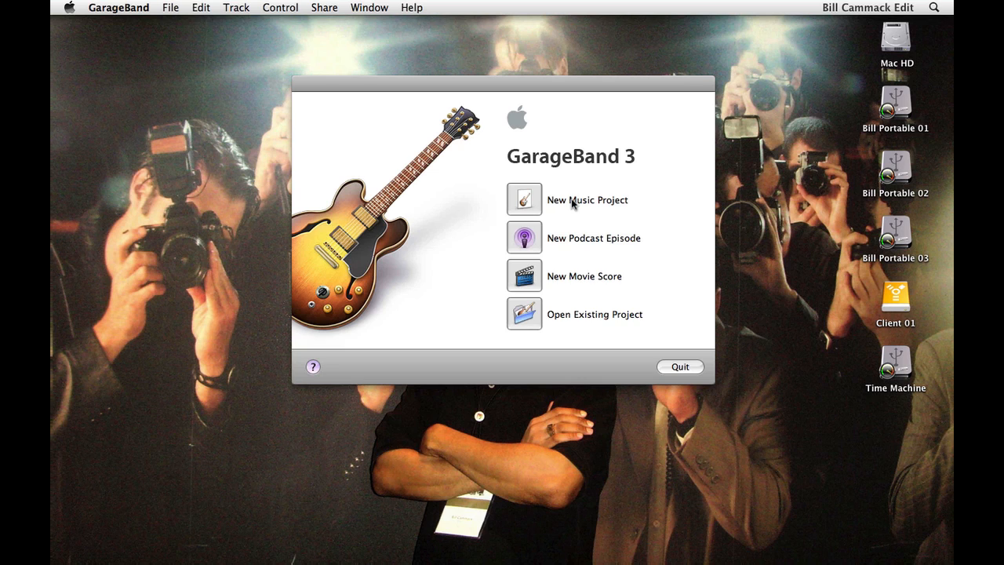
Step: Create a new music project named "Beat Creation" with the default tempo, time and key
{"action": "left_click", "coordinate": [524, 201]}
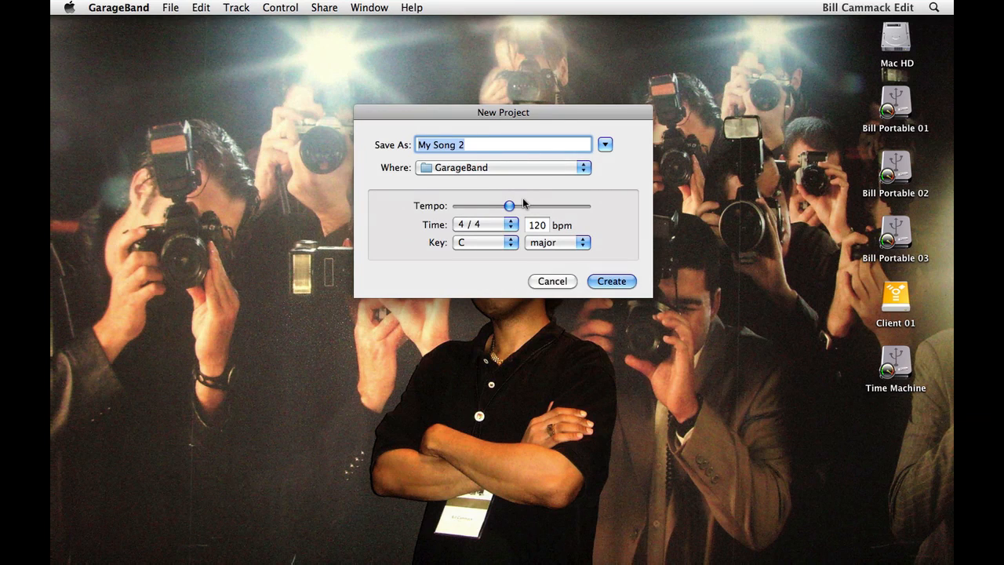
{"action": "type", "text": "Beat Creation"}
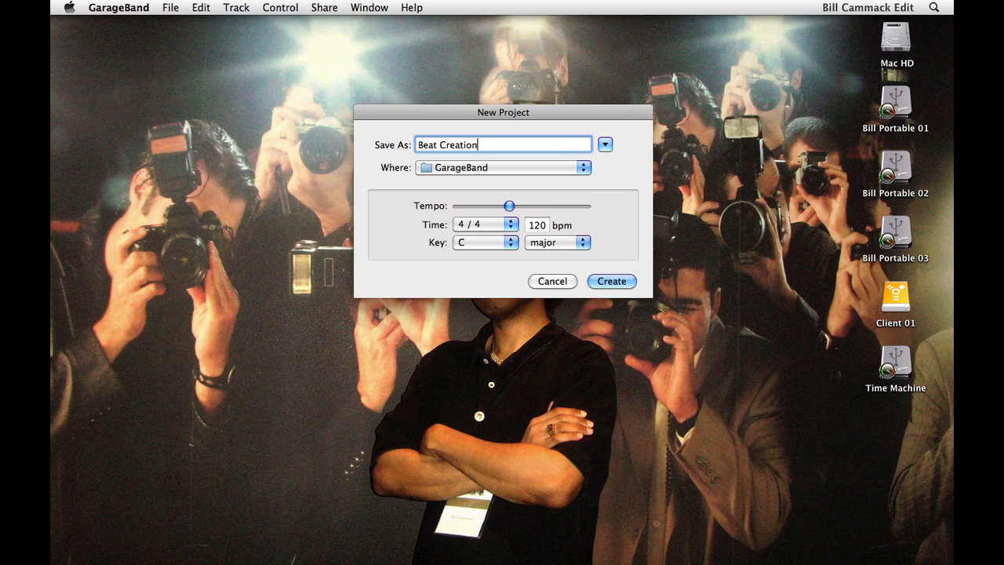
{"action": "key", "text": "Return"}
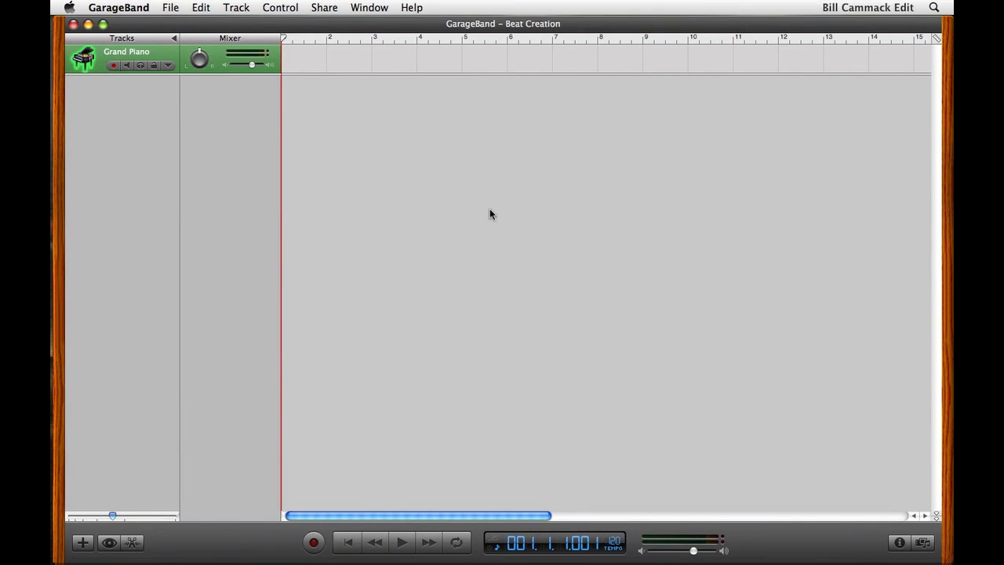
Step: Try out a few Grand Piano notes with Musical Typing and close its window
{"action": "left_click", "coordinate": [136, 9]}
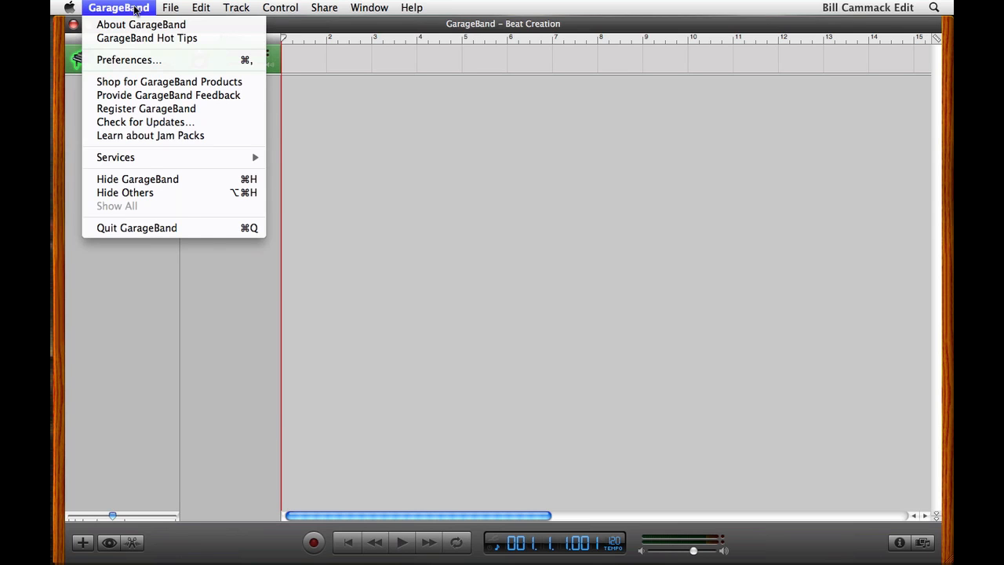
{"action": "mouse_move", "coordinate": [165, 11]}
{"action": "mouse_move", "coordinate": [222, 9]}
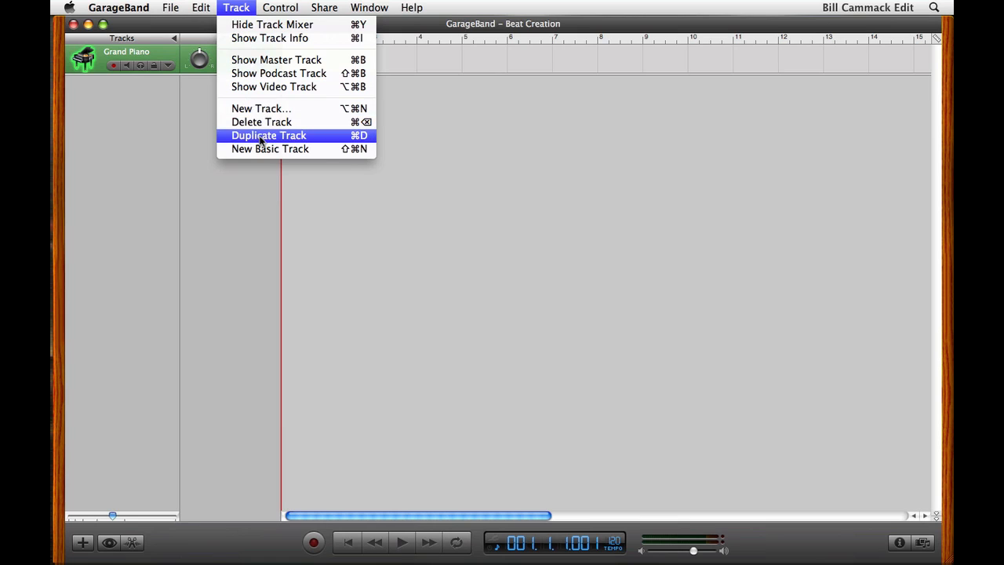
{"action": "mouse_move", "coordinate": [395, 7]}
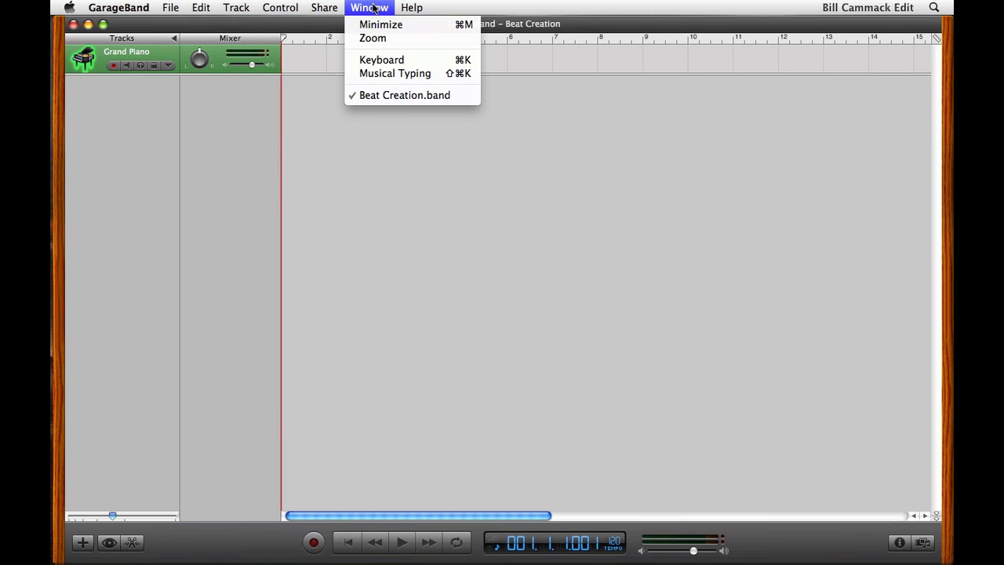
{"action": "left_click", "coordinate": [383, 74]}
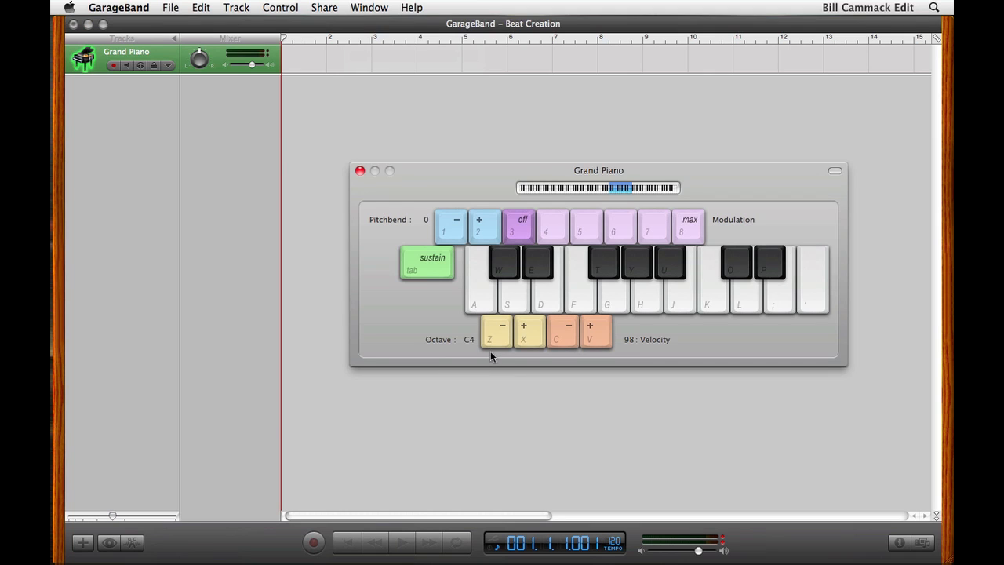
{"action": "left_click", "coordinate": [482, 297]}
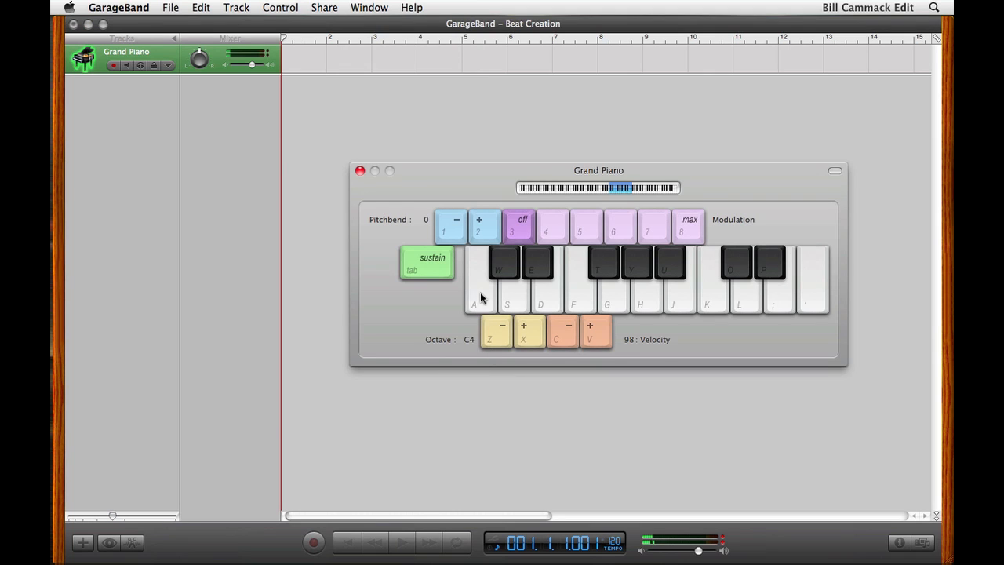
{"action": "left_click", "coordinate": [547, 302]}
{"action": "left_click", "coordinate": [581, 302]}
{"action": "key", "text": "a"}
{"action": "key", "text": "s"}
{"action": "key", "text": "f"}
{"action": "key", "text": "s"}
{"action": "key", "text": "d"}
{"action": "left_click", "coordinate": [360, 170]}
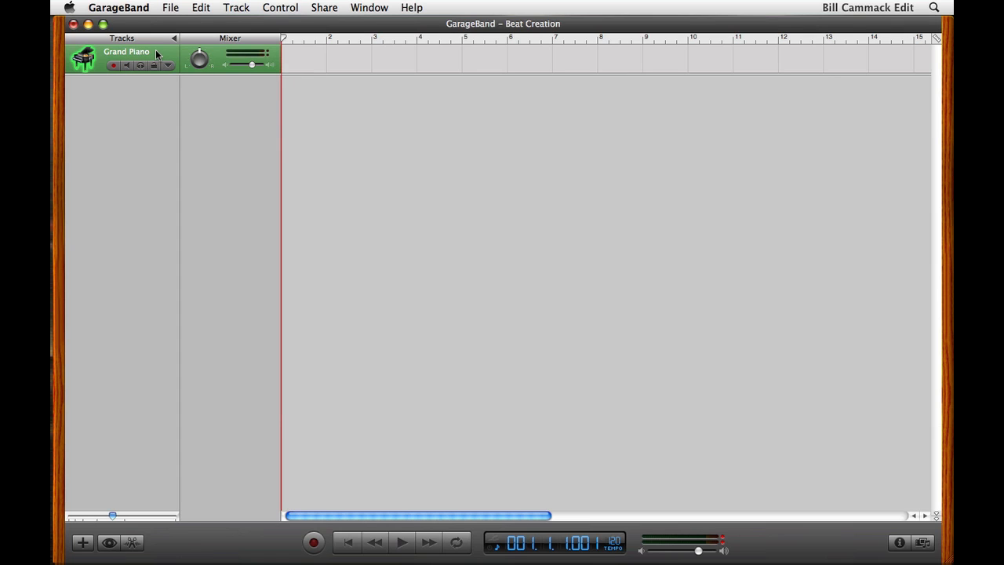
Step: Change the Grand Piano track's software instrument to the Rock Kit from the Drum Kits category
{"action": "left_click", "coordinate": [900, 543]}
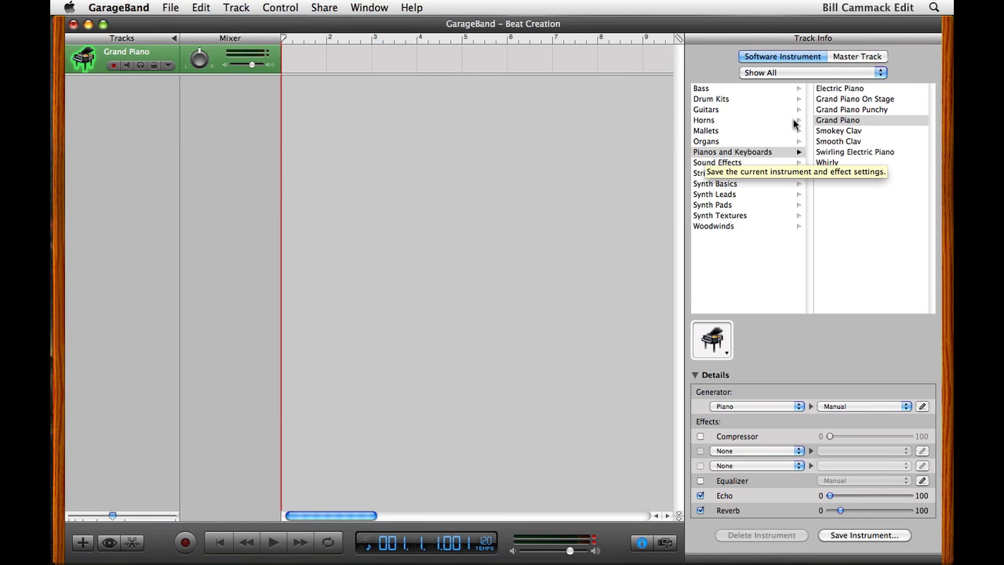
{"action": "left_click", "coordinate": [735, 100]}
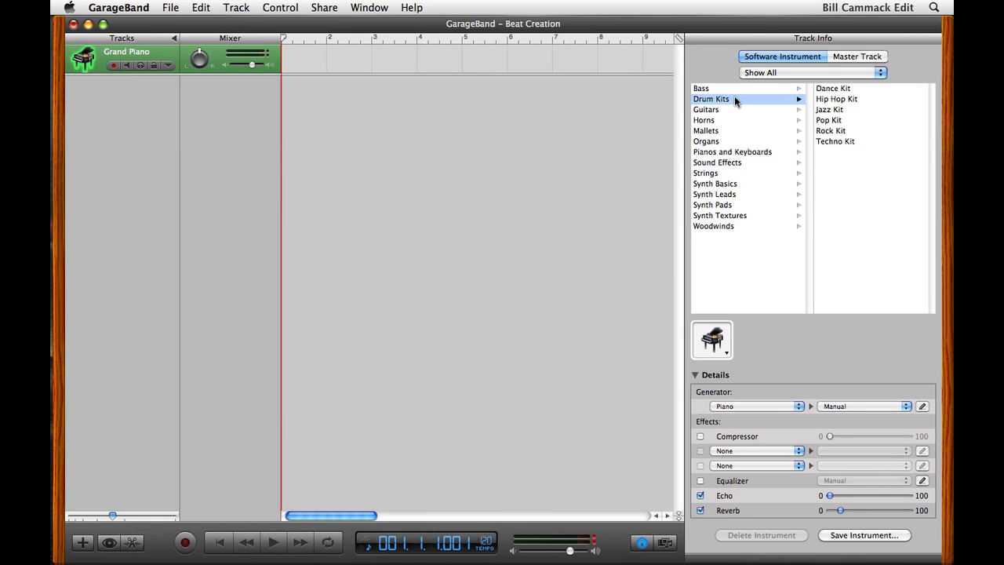
{"action": "left_click", "coordinate": [839, 131]}
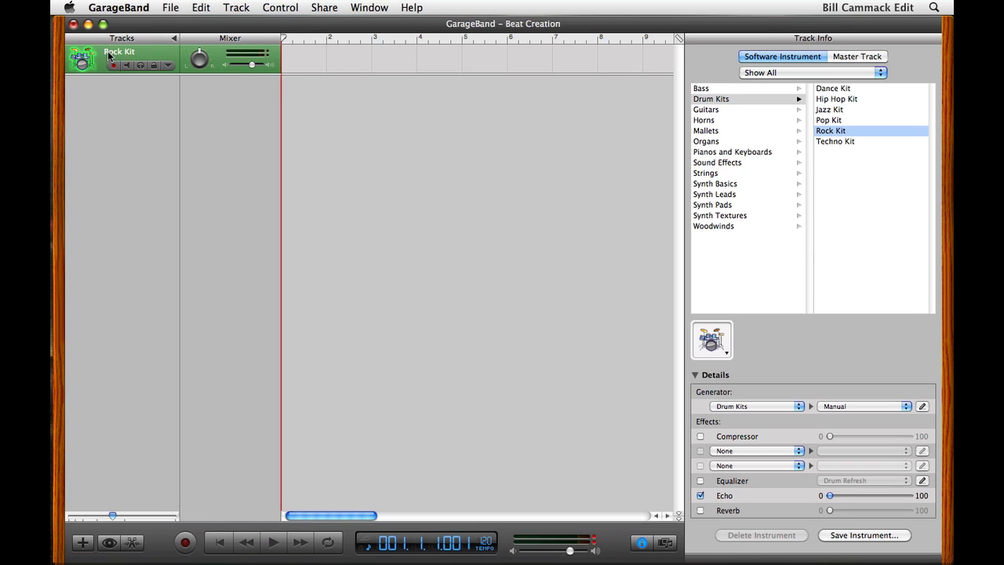
Step: Show Musical Typing for the Rock Kit and lower its octave to C1, testing sounds along the way
{"action": "left_click", "coordinate": [333, 6]}
{"action": "mouse_move", "coordinate": [369, 7]}
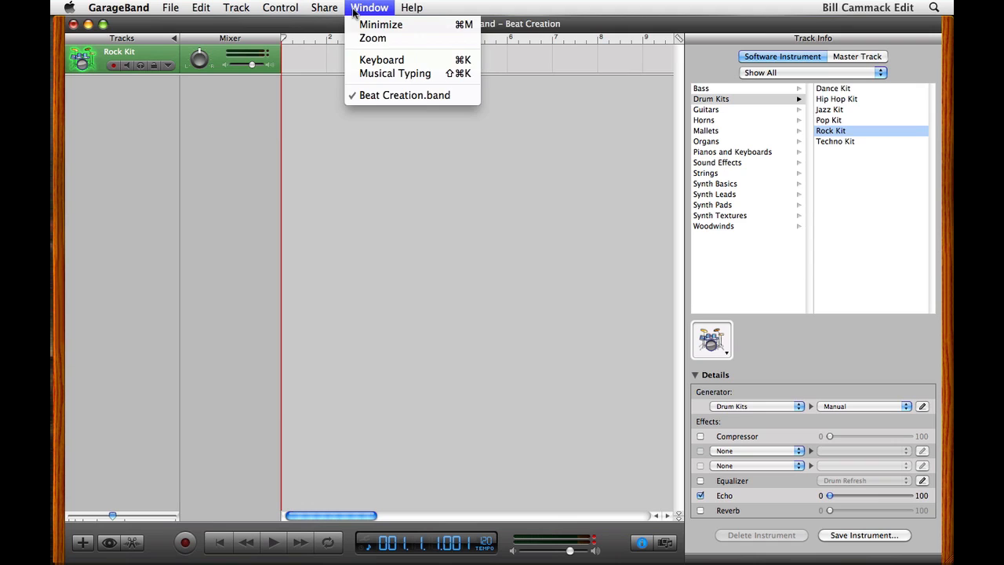
{"action": "left_click", "coordinate": [380, 75]}
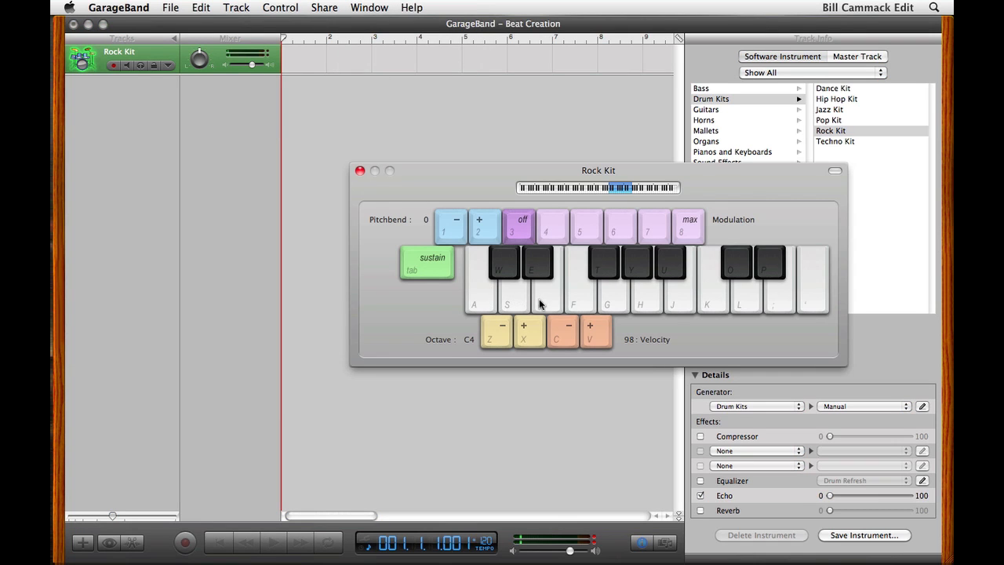
{"action": "left_click", "coordinate": [506, 331]}
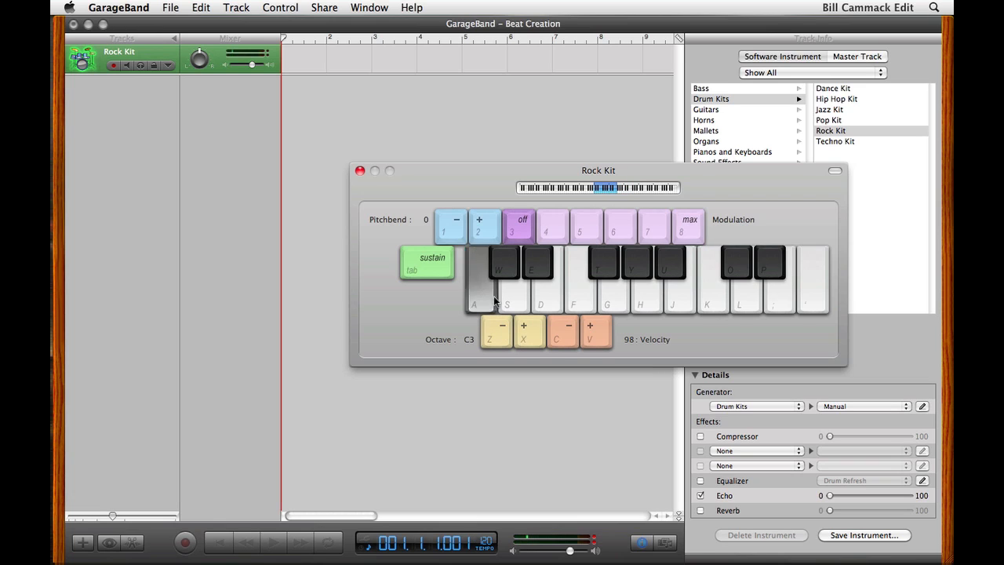
{"action": "left_click", "coordinate": [502, 335]}
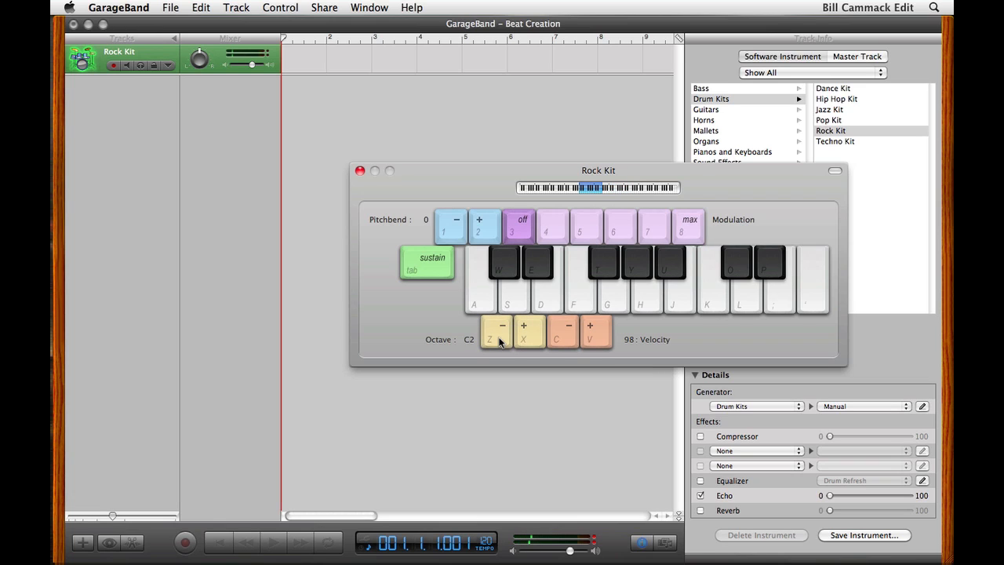
{"action": "left_click", "coordinate": [476, 296]}
{"action": "left_click", "coordinate": [476, 295]}
{"action": "left_click", "coordinate": [476, 296]}
{"action": "left_click", "coordinate": [503, 329]}
Step: Audition the Rock Kit's drum sounds mapped to A through G in Musical Typing and close its window
{"action": "key", "text": "a"}
{"action": "key", "text": "s"}
{"action": "key", "text": "a"}
{"action": "key", "text": "s"}
{"action": "key", "text": "a"}
{"action": "key", "text": "w"}
{"action": "key", "text": "e"}
{"action": "key", "text": "d"}
{"action": "key", "text": "f"}
{"action": "key", "text": "t"}
{"action": "key", "text": "g"}
{"action": "key", "text": "g"}
{"action": "left_click", "coordinate": [360, 171]}
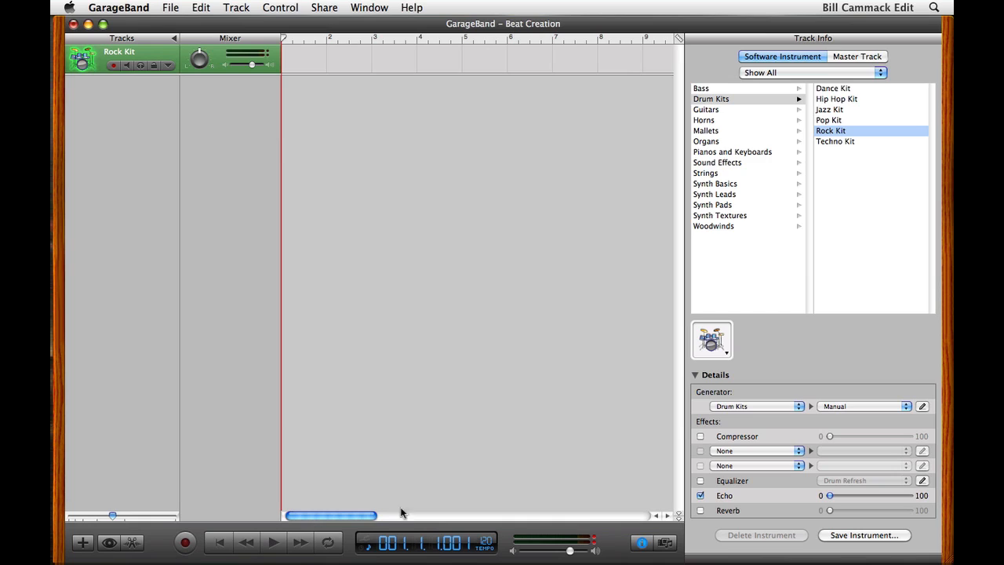
Step: Enable cycling with the cycle region spanning bar 1 to bar 3, and play the loop briefly
{"action": "left_click", "coordinate": [328, 543]}
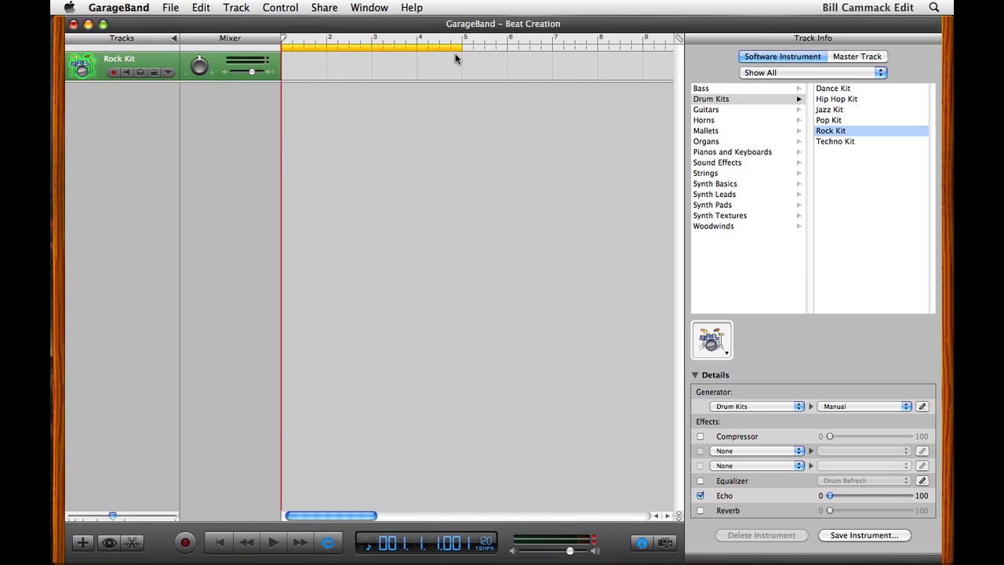
{"action": "left_click_drag", "start_coordinate": [462, 47], "coordinate": [377, 48]}
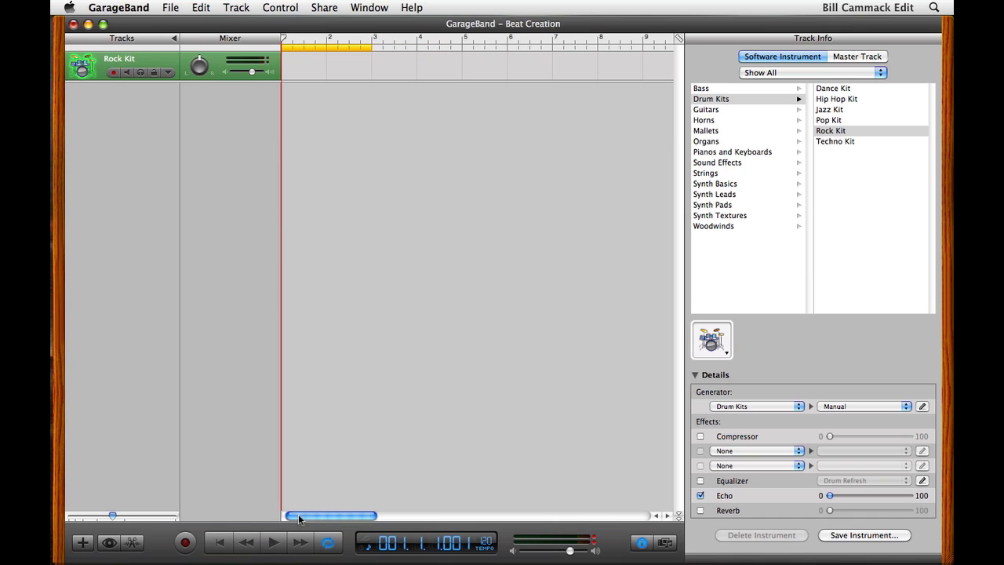
{"action": "left_click", "coordinate": [279, 539]}
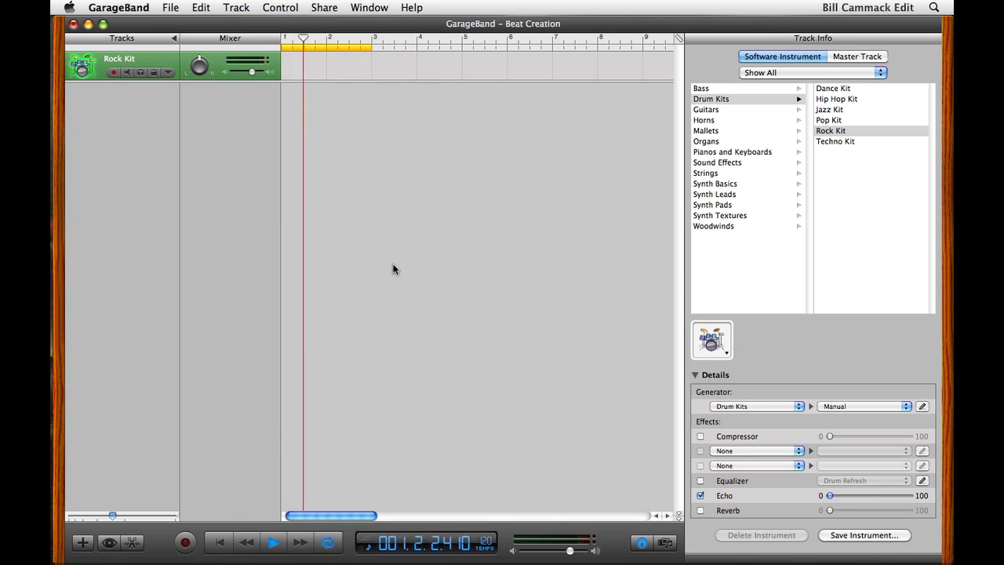
{"action": "key", "text": "space"}
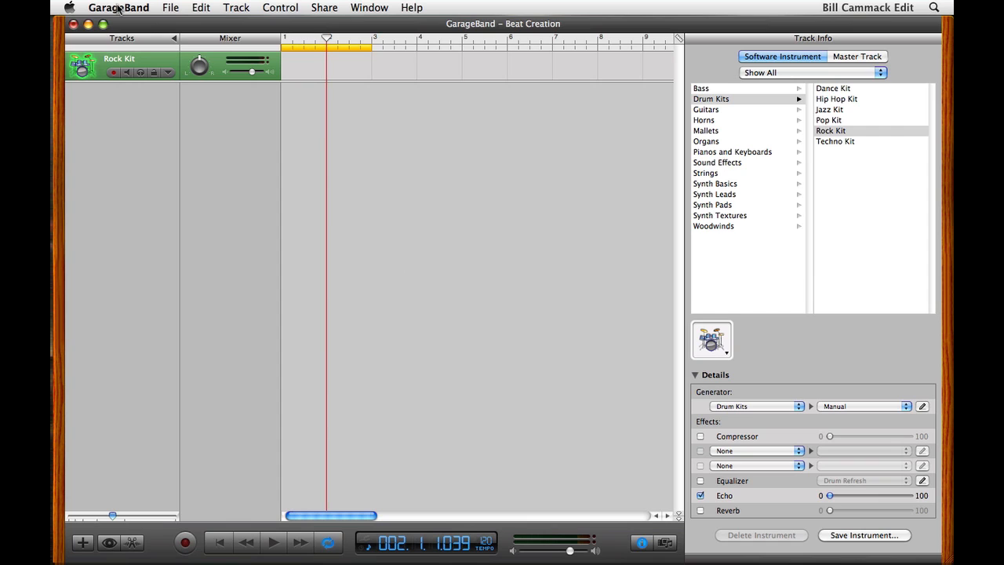
Step: Set the metronome preference to sound during playback and recording
{"action": "left_click", "coordinate": [118, 9]}
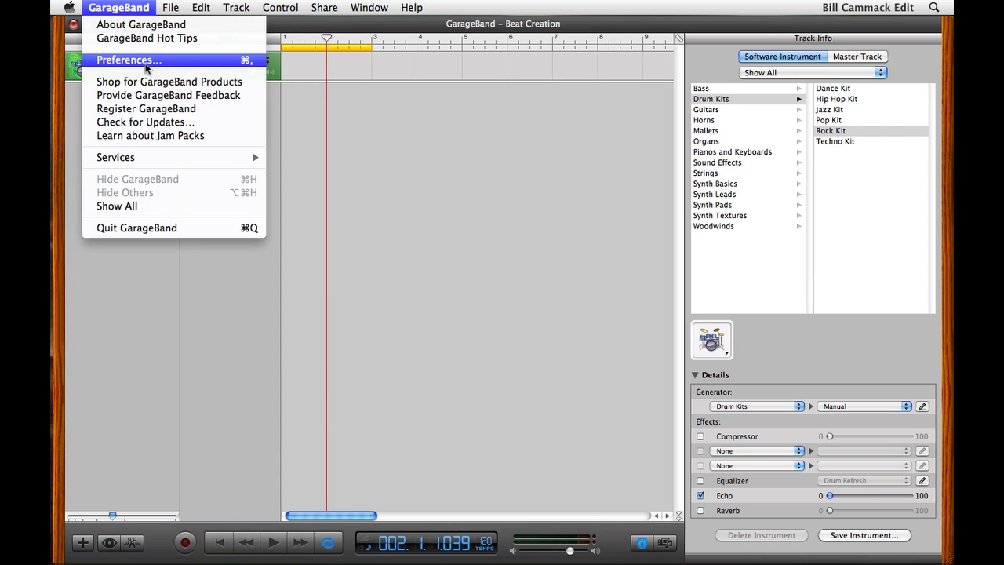
{"action": "left_click", "coordinate": [137, 61]}
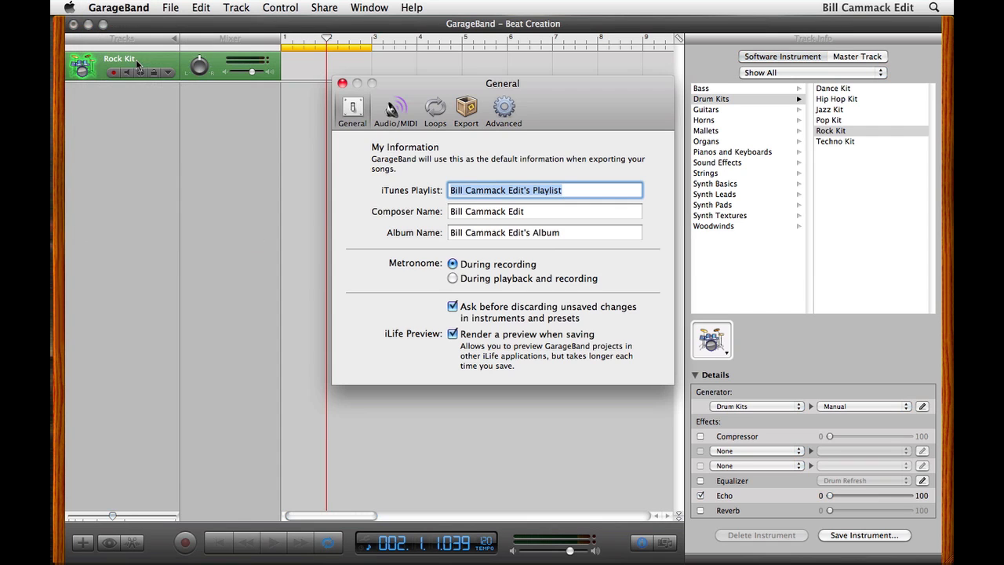
{"action": "left_click", "coordinate": [453, 279]}
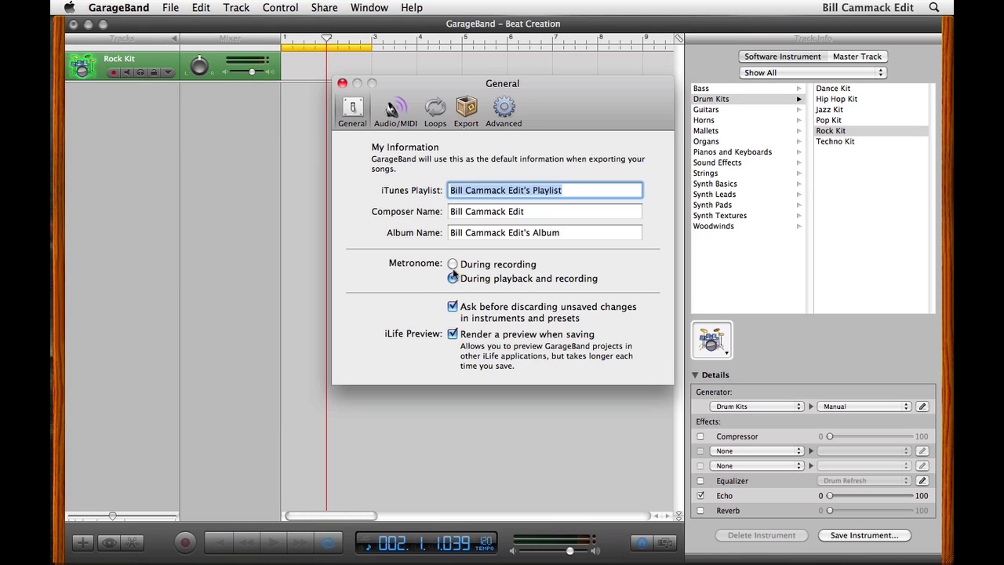
{"action": "left_click", "coordinate": [342, 83]}
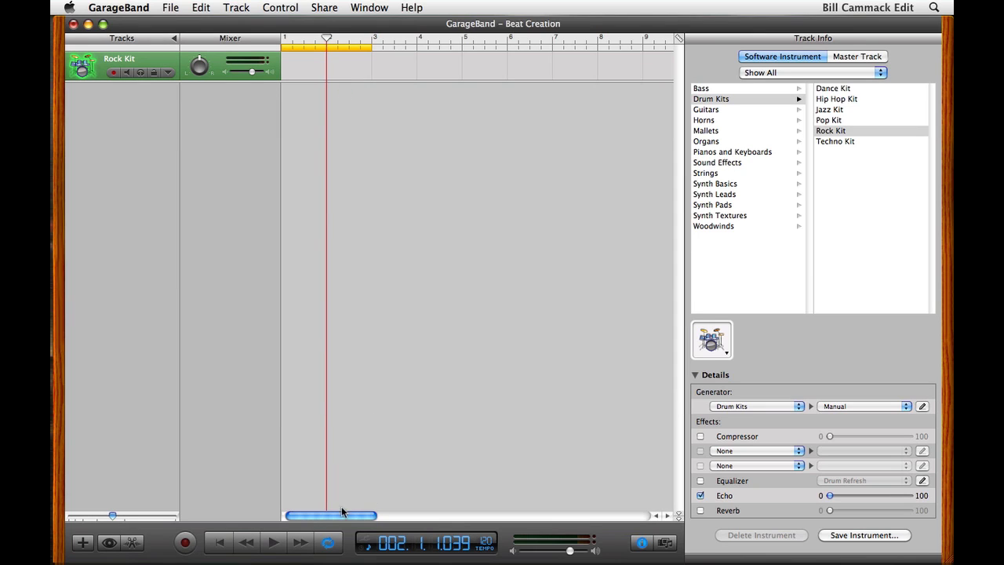
Step: Rehearse a drum pattern with the A and S sounds in Musical Typing over the cycling metronome, ending with playback stopped
{"action": "left_click", "coordinate": [274, 542]}
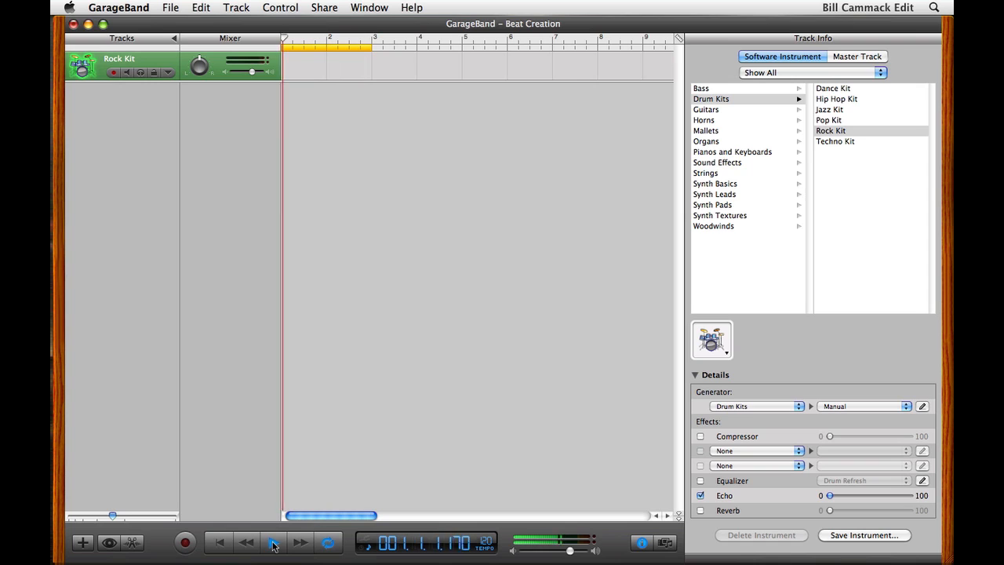
{"action": "left_click", "coordinate": [369, 7]}
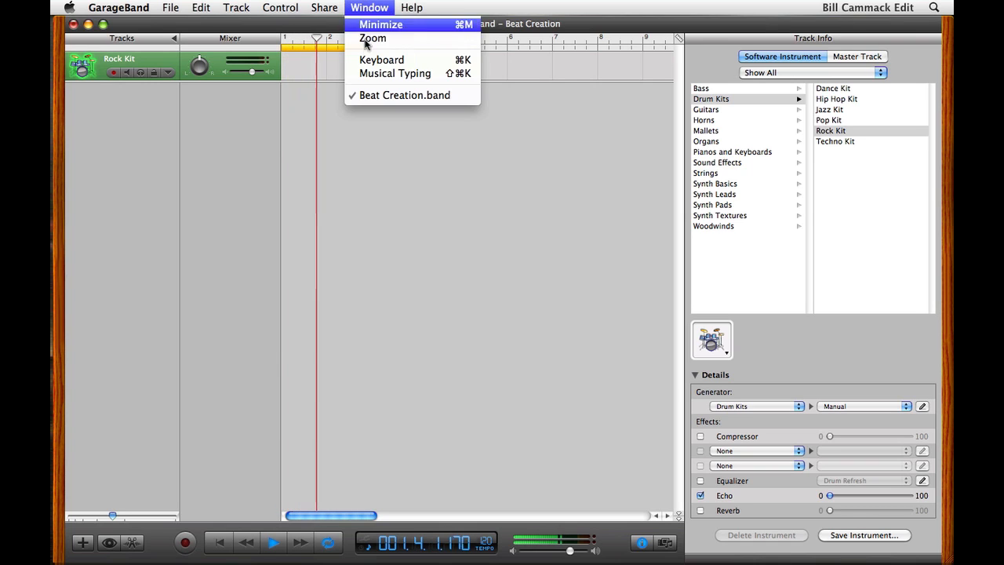
{"action": "left_click", "coordinate": [375, 72]}
{"action": "key", "text": "a"}
{"action": "key", "text": "a"}
{"action": "key", "text": "a"}
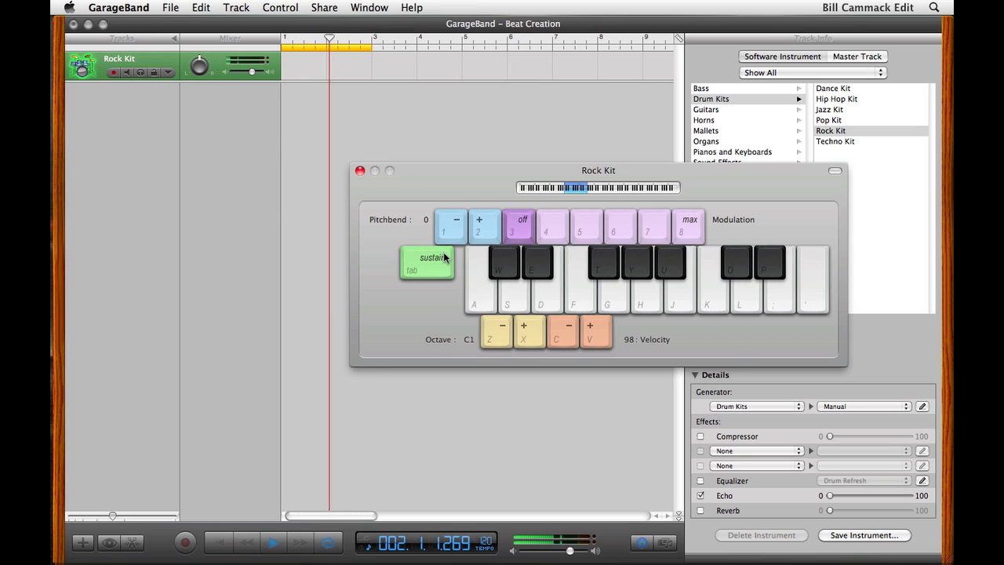
{"action": "key", "text": "a"}
{"action": "key", "text": "s"}
{"action": "key", "text": "s"}
{"action": "key", "text": "s"}
{"action": "key", "text": "s"}
{"action": "left_click", "coordinate": [359, 171]}
{"action": "left_click", "coordinate": [272, 544]}
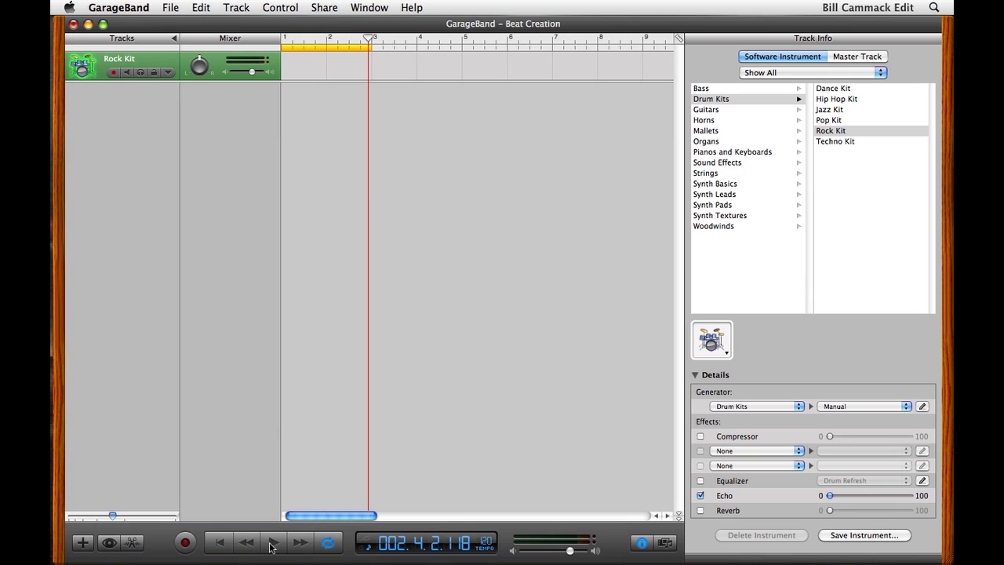
Step: Record a two-bar Rock Kit beat over the cycle region, playing the A and S sounds in Musical Typing, and stop
{"action": "left_click", "coordinate": [187, 542]}
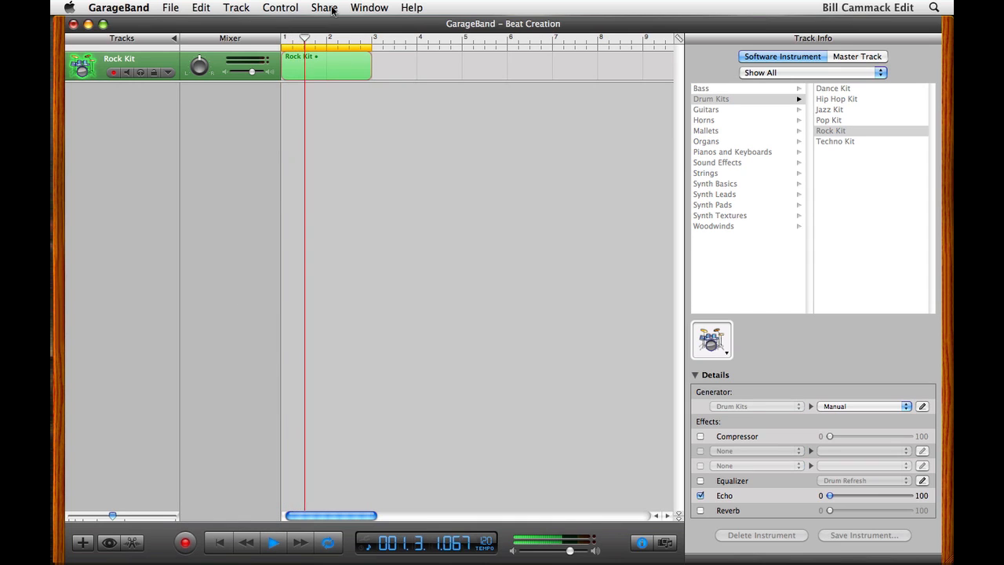
{"action": "left_click", "coordinate": [369, 8]}
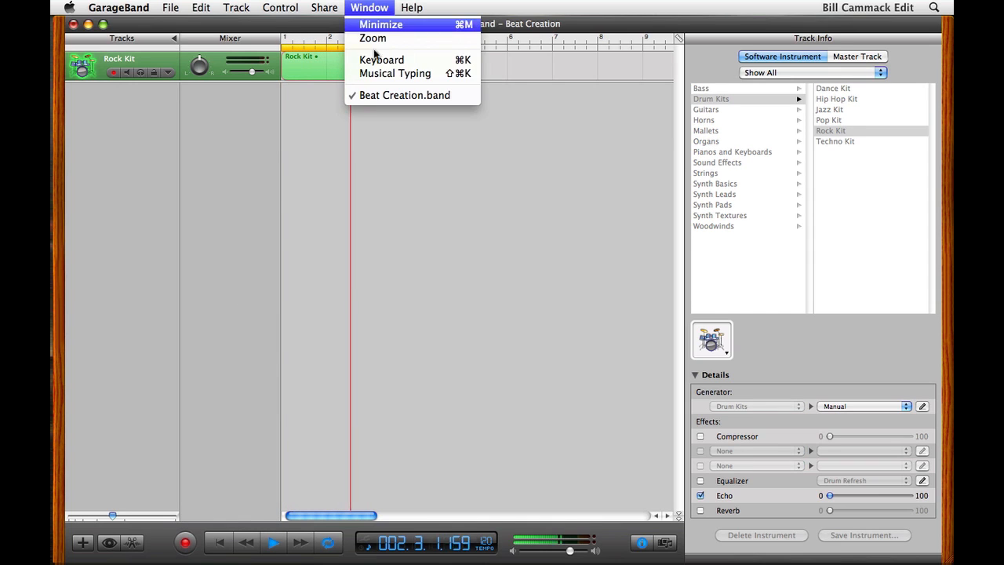
{"action": "left_click", "coordinate": [382, 74]}
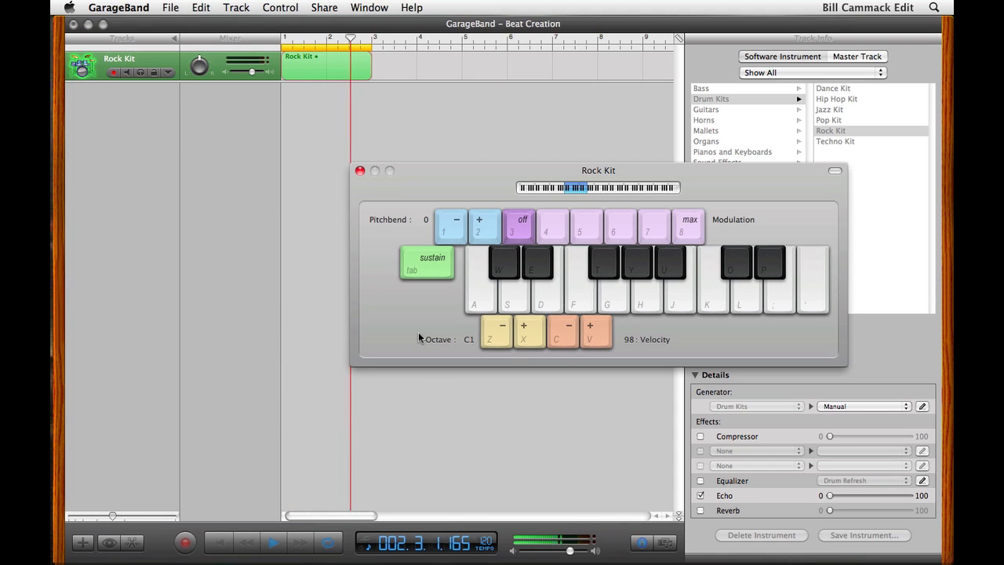
{"action": "key", "text": "a"}
{"action": "key", "text": "s"}
{"action": "key", "text": "s"}
{"action": "key", "text": "a"}
{"action": "key", "text": "s"}
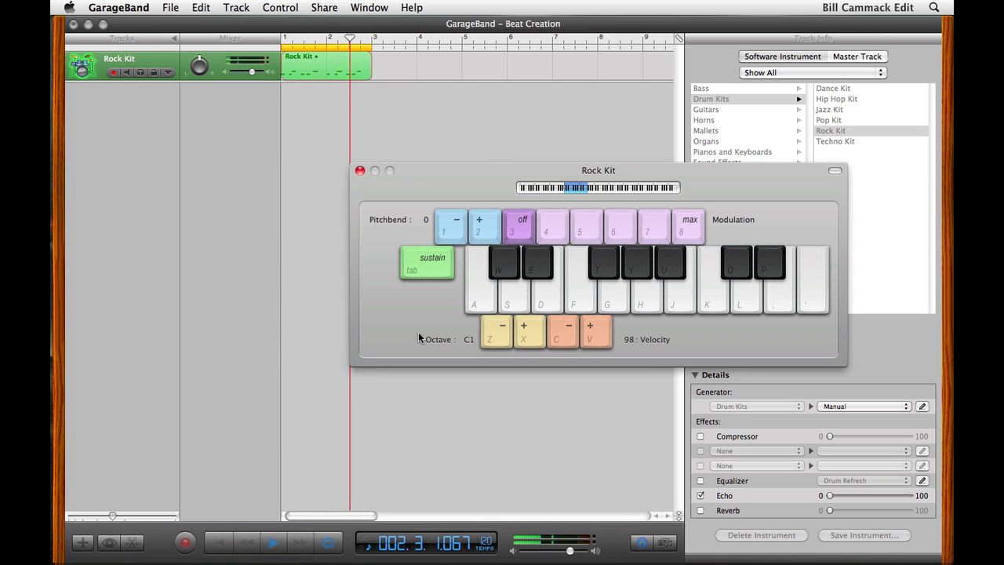
{"action": "left_click", "coordinate": [359, 170]}
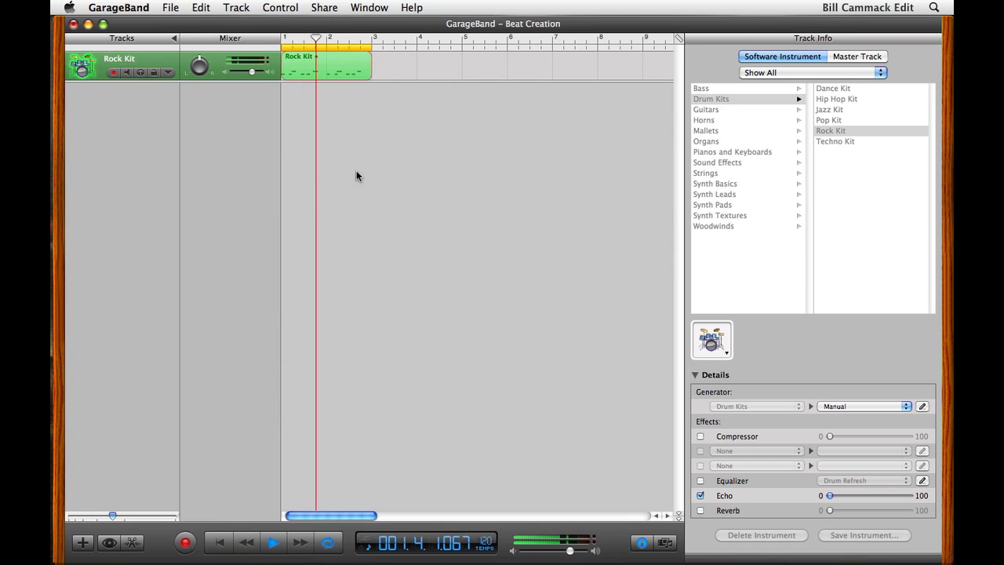
{"action": "left_click", "coordinate": [275, 542]}
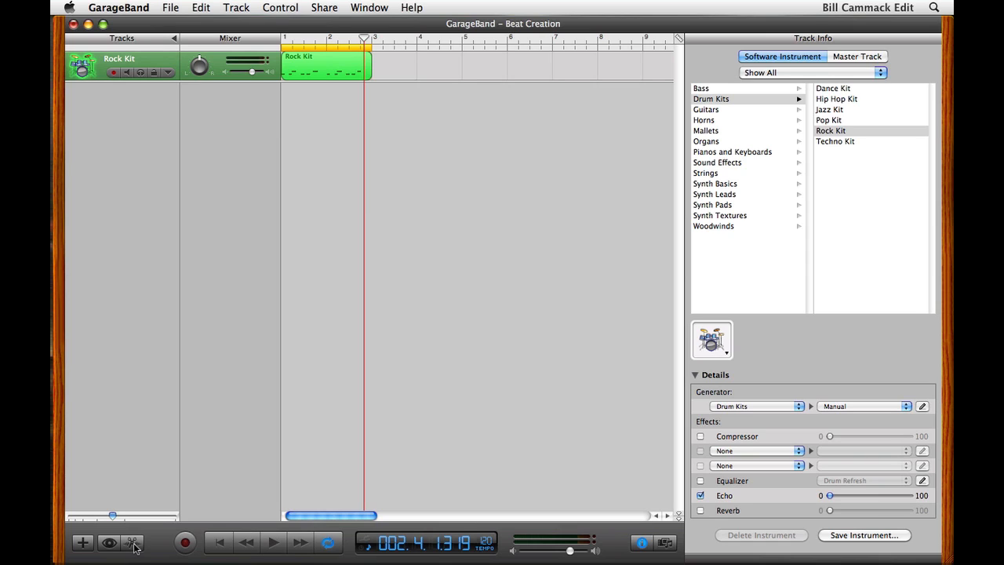
Step: Audition the A, W, F, G and T drum sounds of the new Rock Kit track in Musical Typing at octave C1
{"action": "key", "text": "a"}
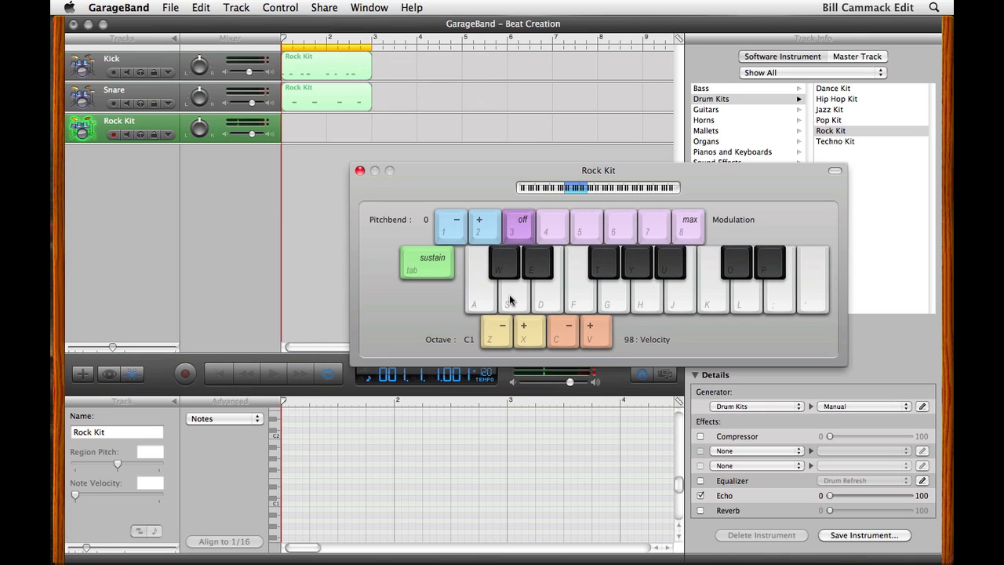
{"action": "key", "text": "w"}
{"action": "key", "text": "f"}
{"action": "key", "text": "g"}
{"action": "key", "text": "t"}
{"action": "key", "text": "t"}
{"action": "key", "text": "t"}
Step: Play the cycling kick and snare loop and rehearse a steady pattern with the T sound in Musical Typing
{"action": "left_click", "coordinate": [276, 374]}
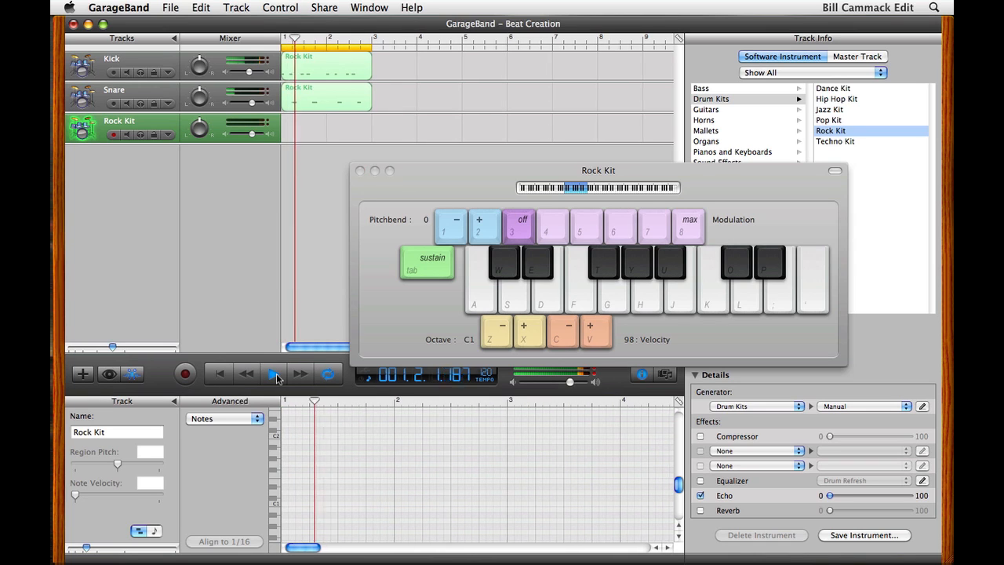
{"action": "key", "text": "t"}
{"action": "key", "text": "t"}
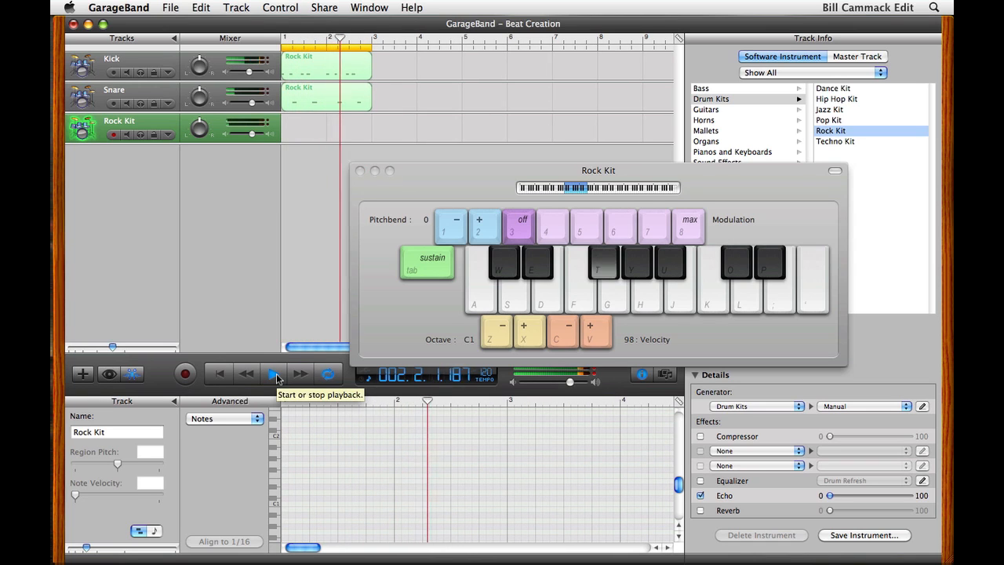
{"action": "key", "text": "t"}
{"action": "key", "text": "t"}
{"action": "key", "text": "t"}
{"action": "key", "text": "t"}
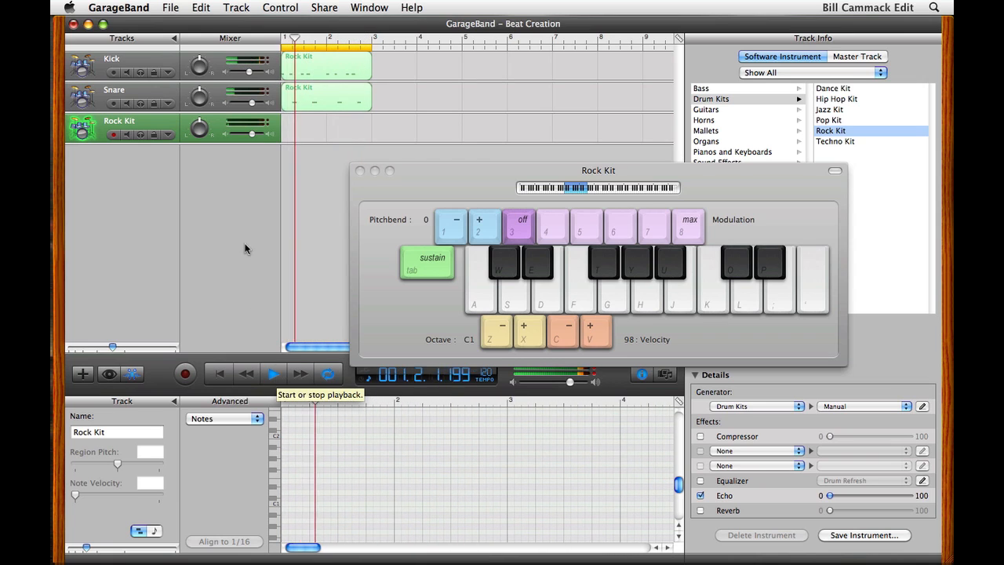
Step: Record a steady two-bar pattern of the T sound on the third Rock Kit track over the cycle region, and stop playback
{"action": "left_click", "coordinate": [188, 373]}
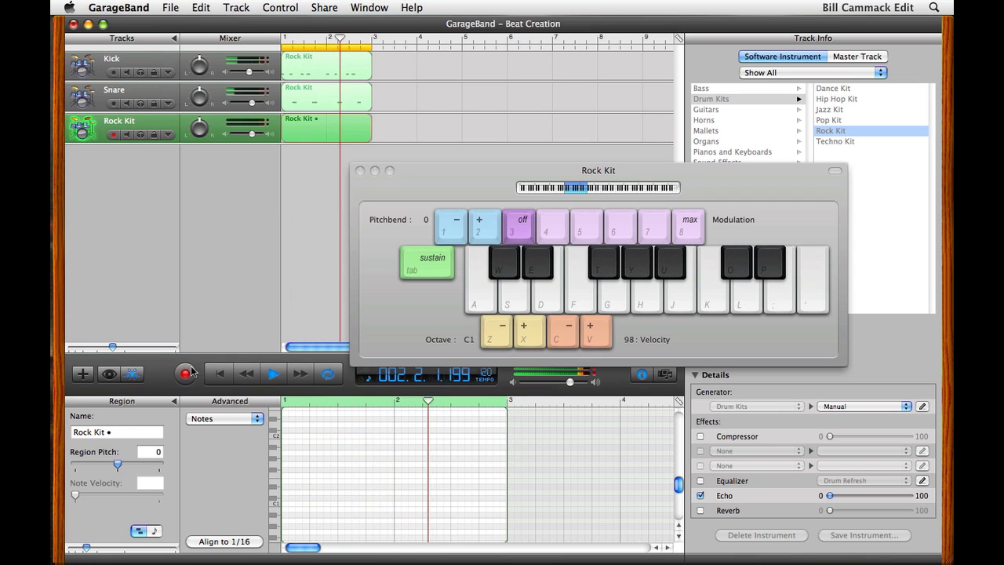
{"action": "key", "text": "t"}
{"action": "key", "text": "t"}
{"action": "key", "text": "t"}
{"action": "key", "text": "t"}
{"action": "key", "text": "t"}
{"action": "key", "text": "t"}
{"action": "key", "text": "t"}
{"action": "key", "text": "t"}
{"action": "key", "text": "t"}
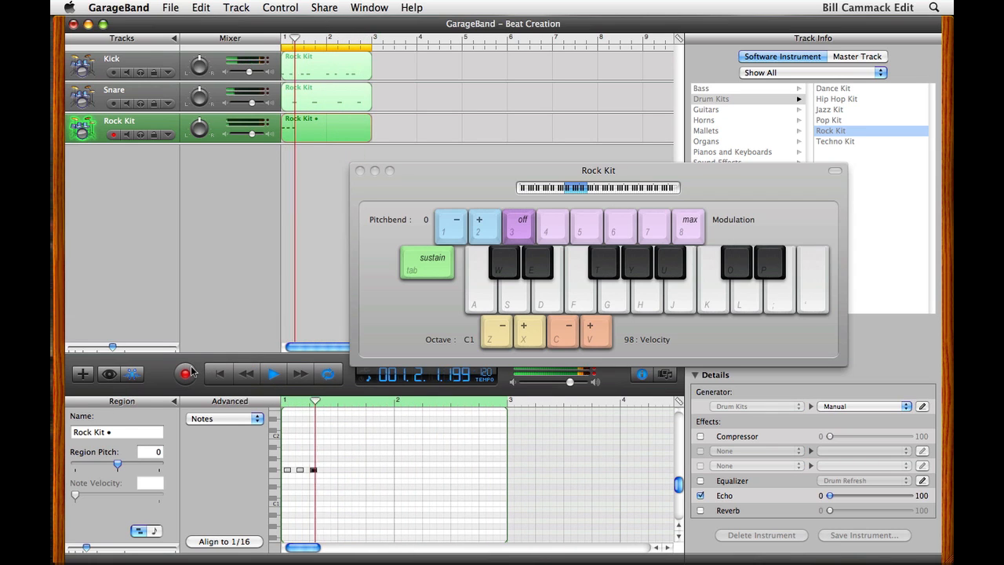
{"action": "key", "text": "t"}
{"action": "key", "text": "t"}
{"action": "key", "text": "t"}
{"action": "key", "text": "t"}
{"action": "key", "text": "t"}
{"action": "key", "text": "t"}
{"action": "key", "text": "t"}
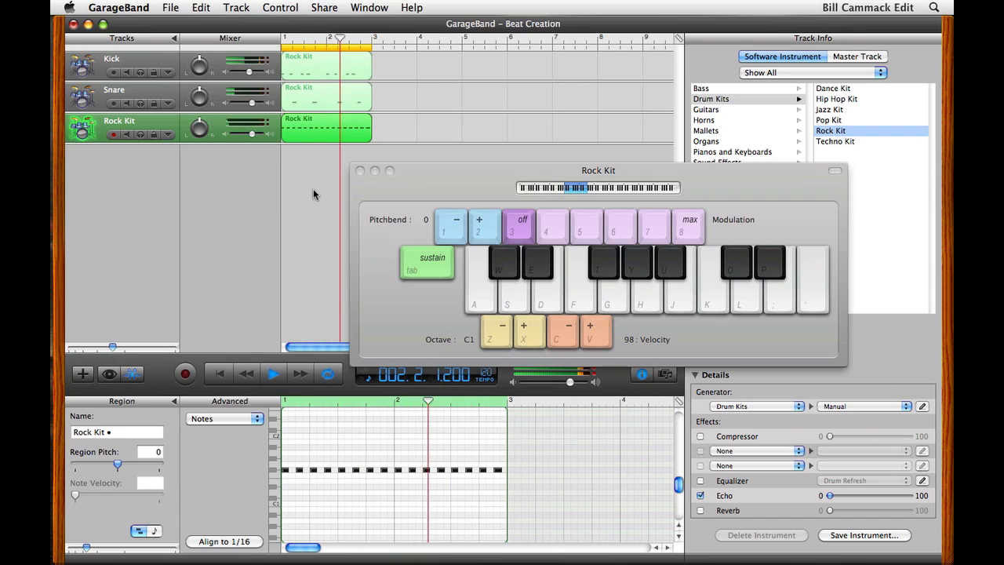
{"action": "key", "text": "space"}
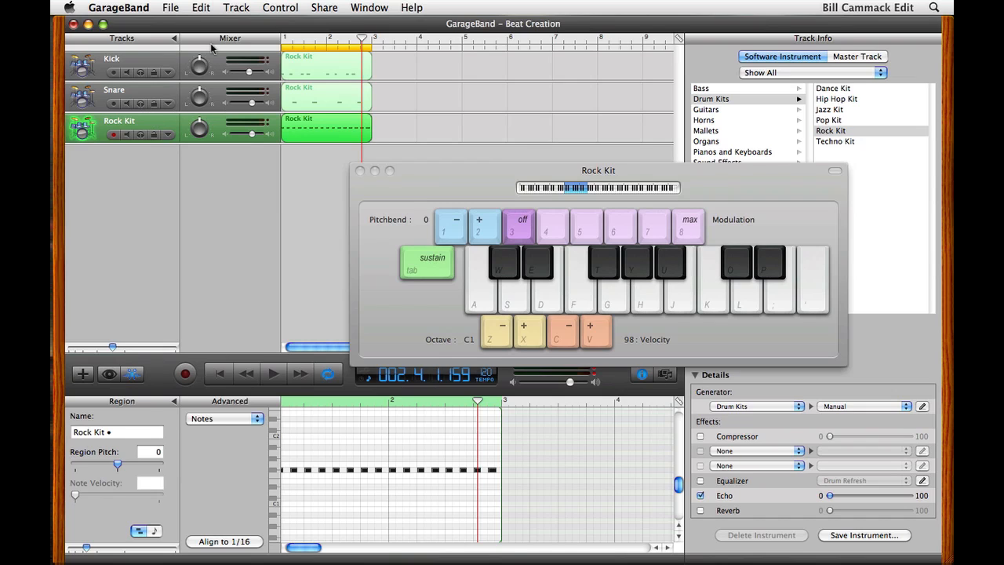
Step: Duplicate the Rock Kit track and audition its drum sounds in Musical Typing across octaves C1, C2 and C3
{"action": "left_click", "coordinate": [230, 7]}
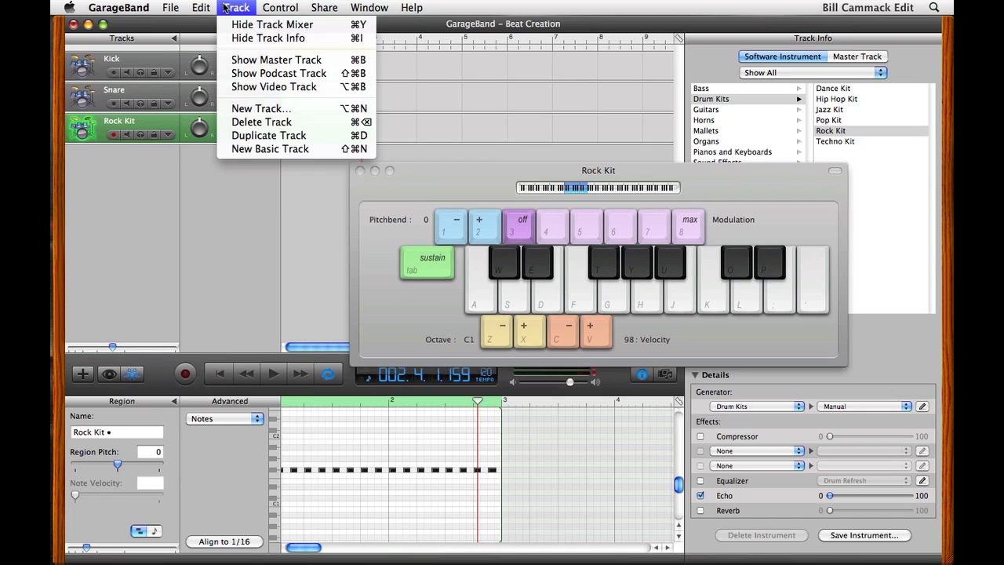
{"action": "left_click", "coordinate": [257, 136]}
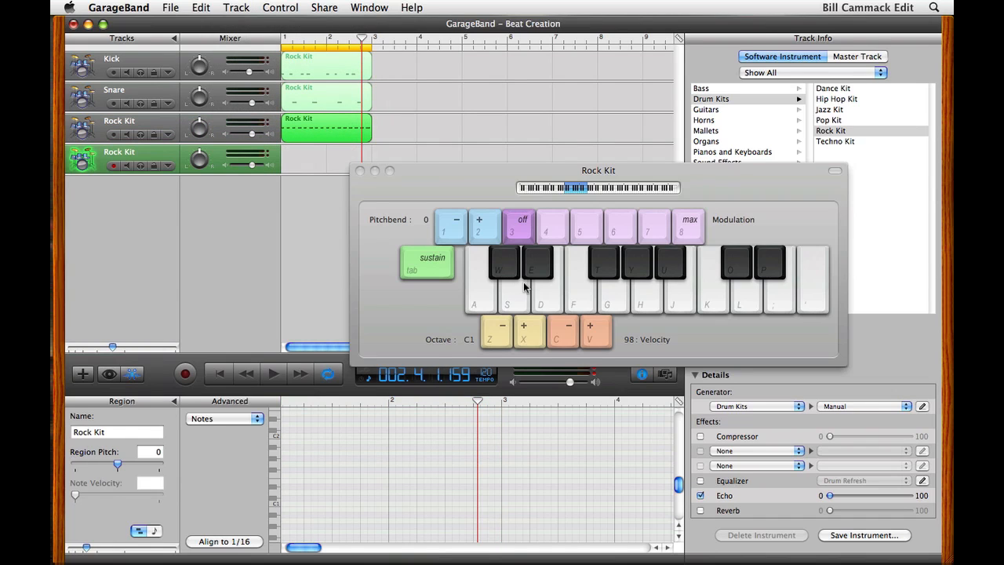
{"action": "left_click", "coordinate": [606, 303]}
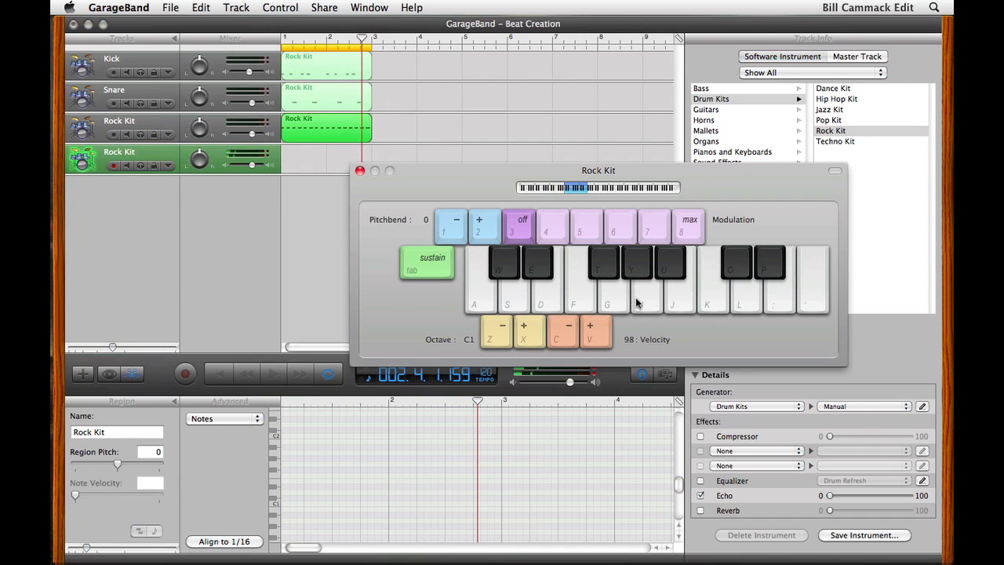
{"action": "left_click", "coordinate": [700, 302]}
{"action": "key", "text": "a"}
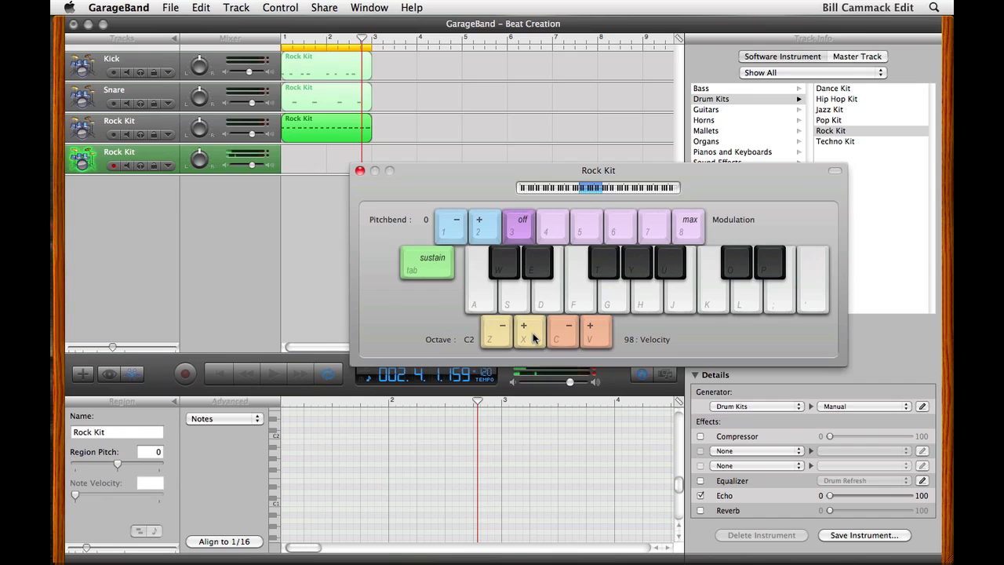
{"action": "key", "text": "u"}
{"action": "key", "text": "j"}
{"action": "key", "text": "k"}
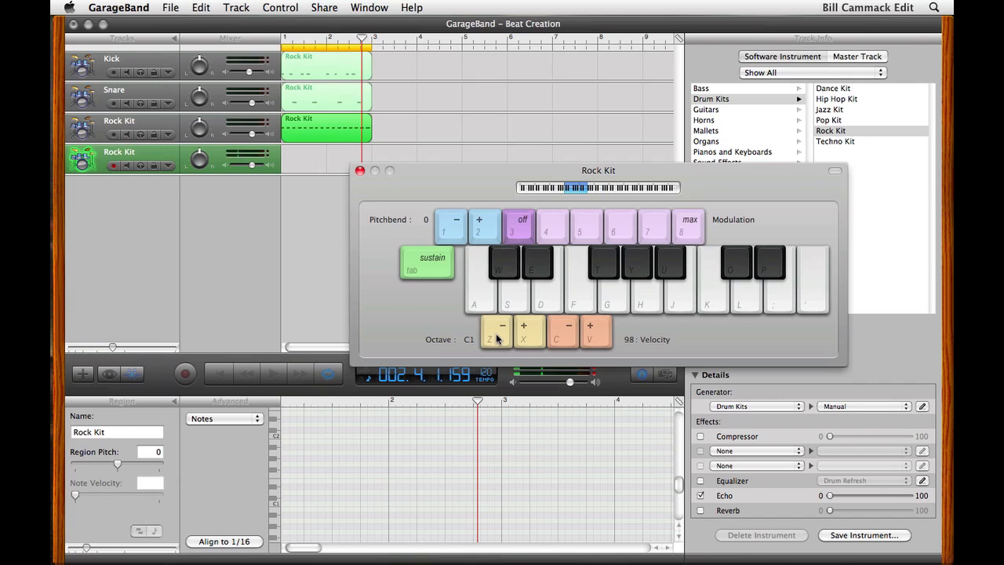
{"action": "left_click", "coordinate": [488, 303]}
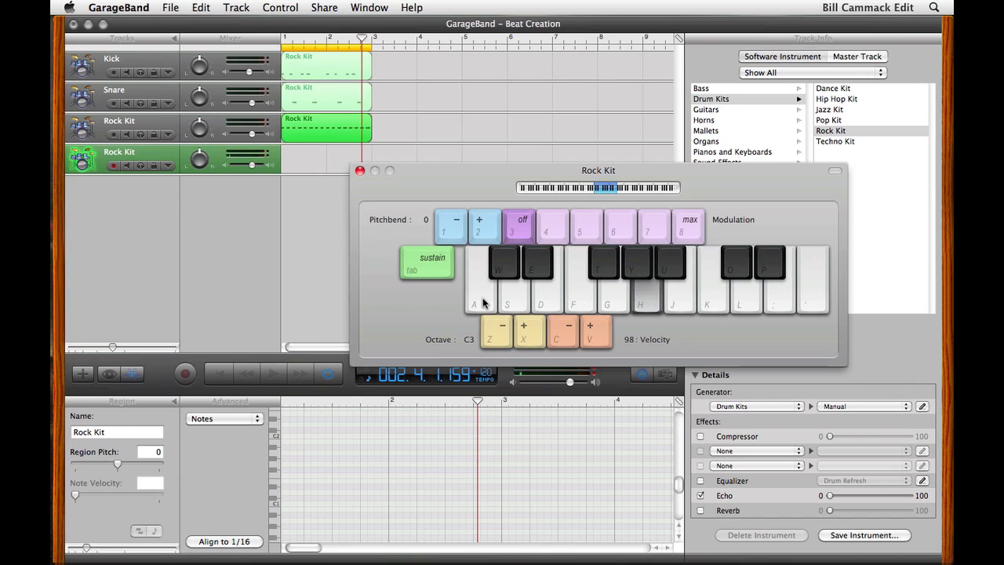
Step: Play the loop and record a two-bar pattern of the H sound at octave C3 on the duplicated Rock Kit track
{"action": "left_click", "coordinate": [273, 378]}
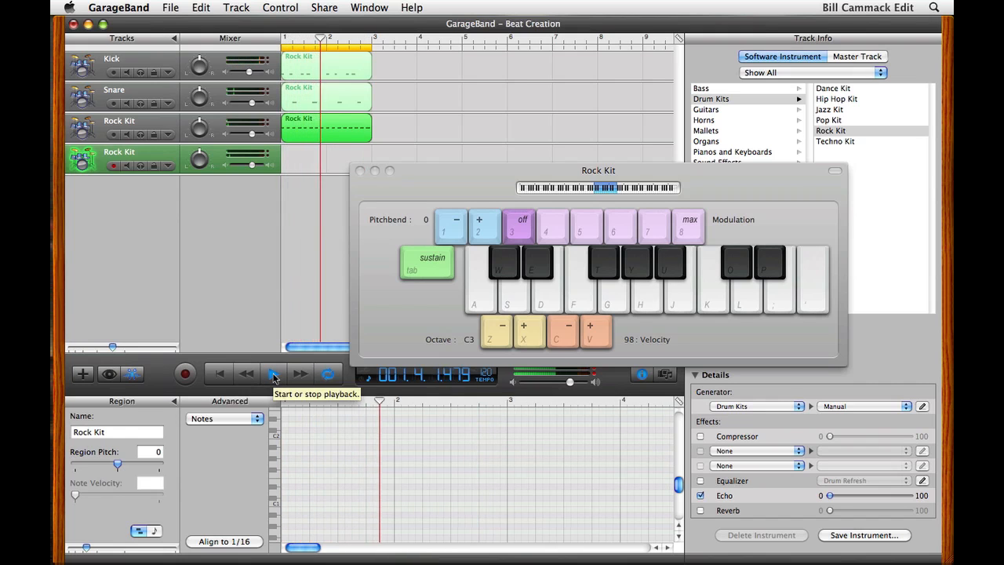
{"action": "left_click", "coordinate": [186, 375]}
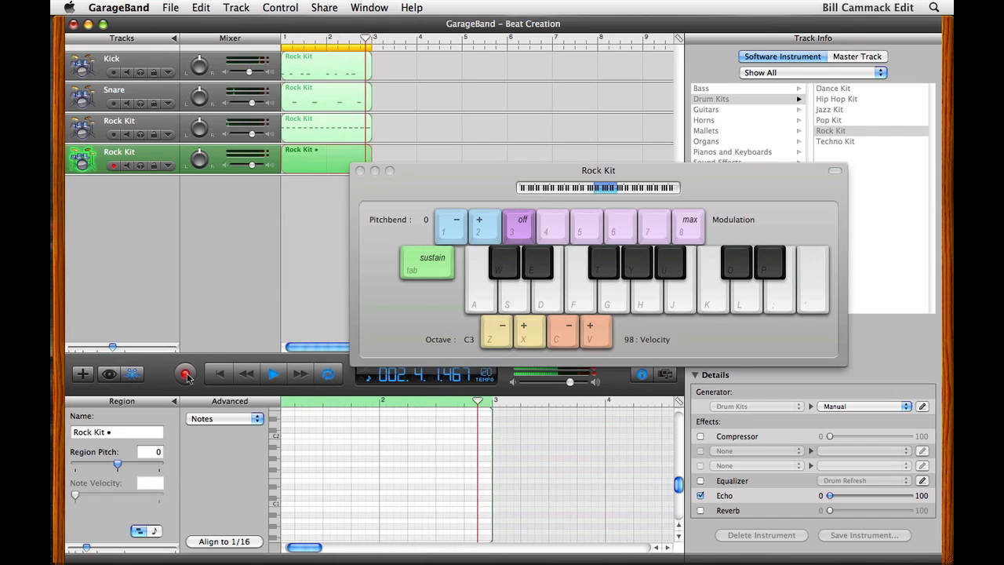
{"action": "key", "text": "h"}
{"action": "key", "text": "h"}
{"action": "key", "text": "h"}
{"action": "key", "text": "h"}
{"action": "key", "text": "h"}
{"action": "key", "text": "h"}
{"action": "key", "text": "h"}
{"action": "key", "text": "h"}
{"action": "key", "text": "h"}
{"action": "key", "text": "h"}
{"action": "key", "text": "h"}
{"action": "key", "text": "h"}
{"action": "key", "text": "h"}
{"action": "key", "text": "h"}
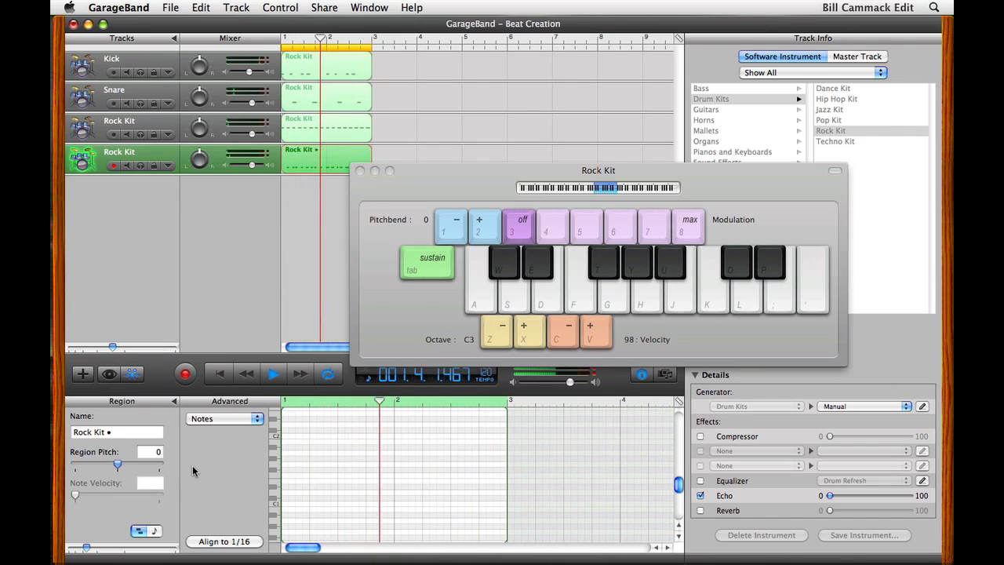
Step: Align the recorded notes of the fourth track's region to 1/16, and stop recording and playback
{"action": "scroll", "coordinate": [321, 508], "scroll_direction": "up", "scroll_amount": 5}
{"action": "left_click", "coordinate": [244, 541]}
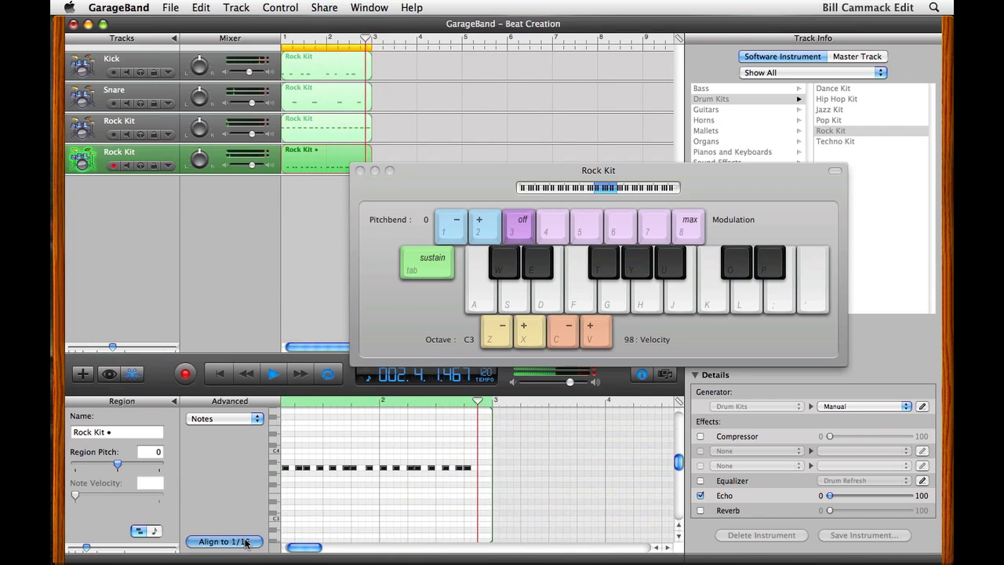
{"action": "left_click", "coordinate": [186, 377]}
{"action": "key", "text": "space"}
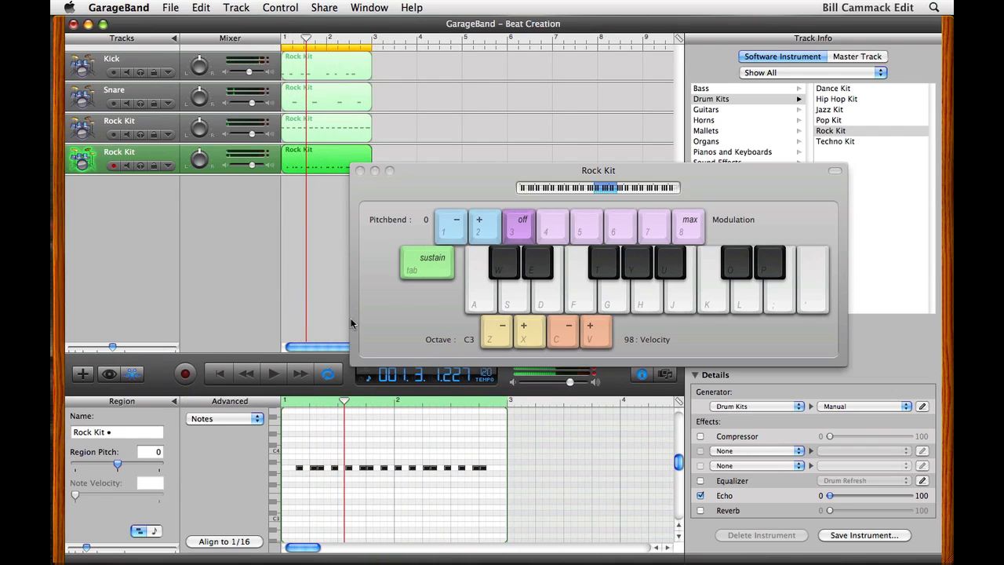
Step: Audition further Rock Kit sounds in Musical Typing up to octave C4, and start playback of the layered loop
{"action": "left_click", "coordinate": [710, 305]}
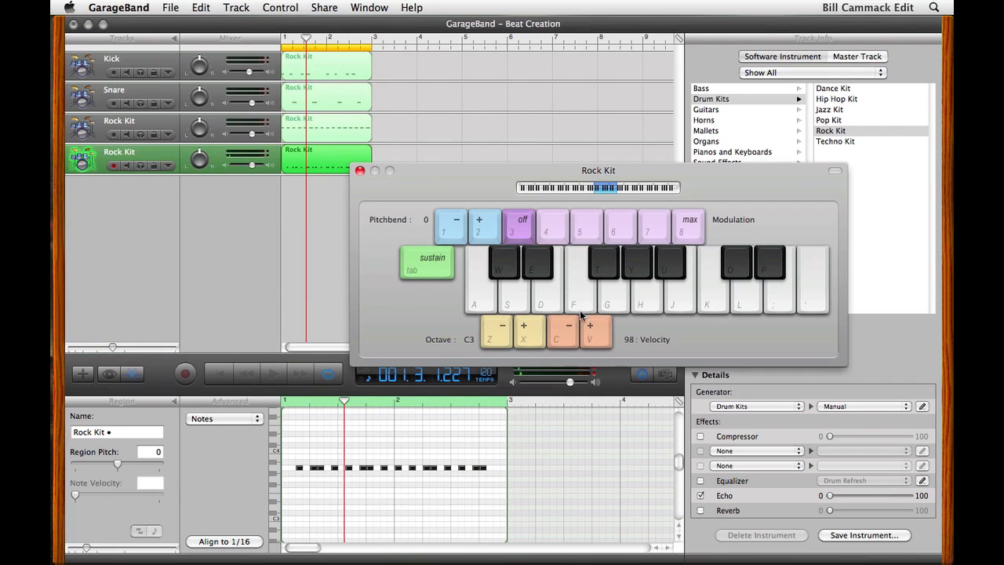
{"action": "left_click", "coordinate": [484, 312]}
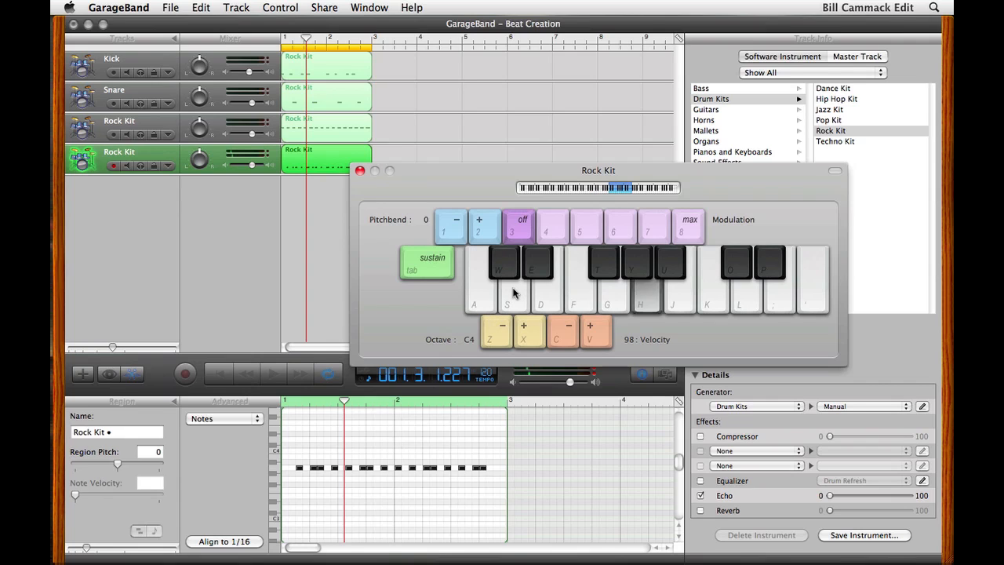
{"action": "key", "text": "f"}
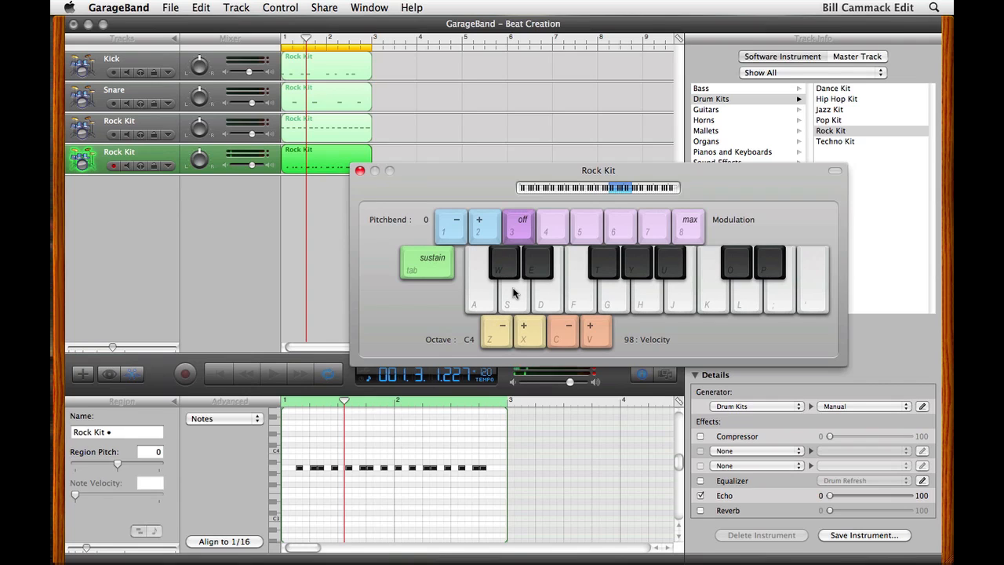
{"action": "key", "text": "k"}
{"action": "left_click", "coordinate": [274, 375]}
{"action": "left_click", "coordinate": [274, 375]}
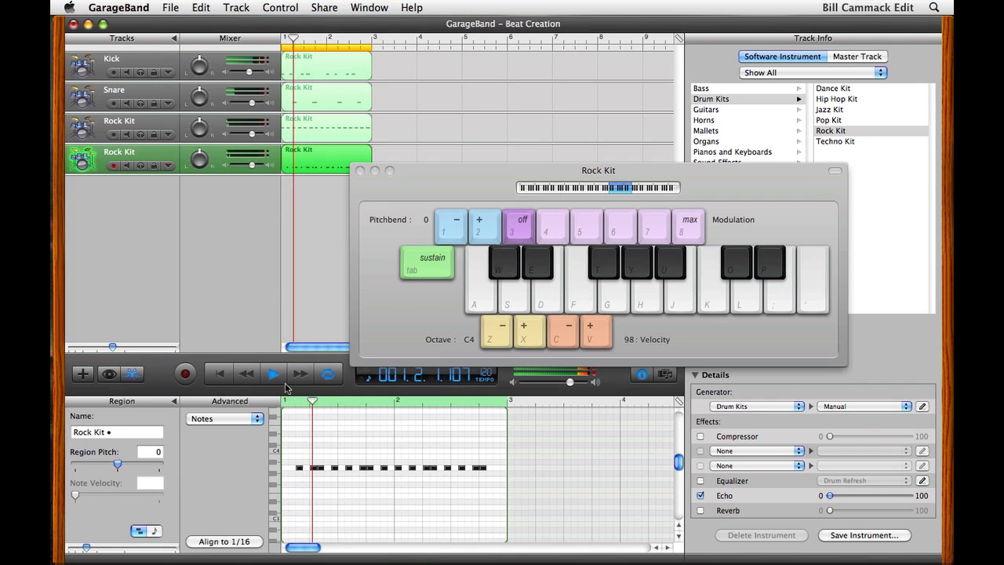